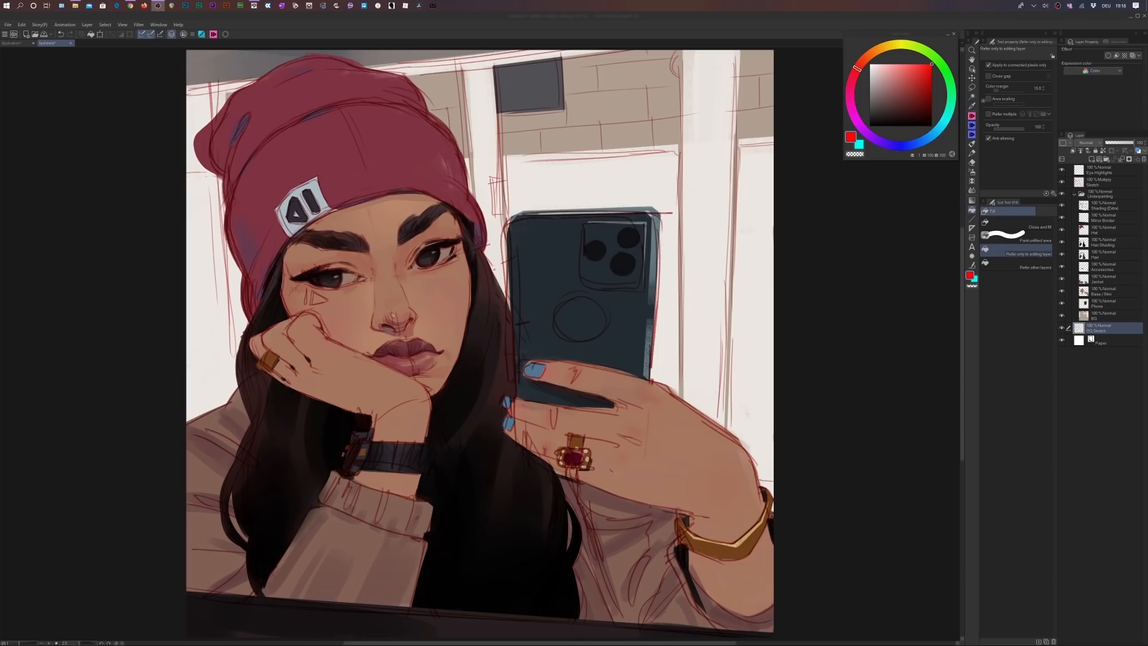
# Hide all the artwork layers and compare the two sketch layers, leaving only the OG Sketch layer shown above the paper.
pyautogui.click(1063, 172)
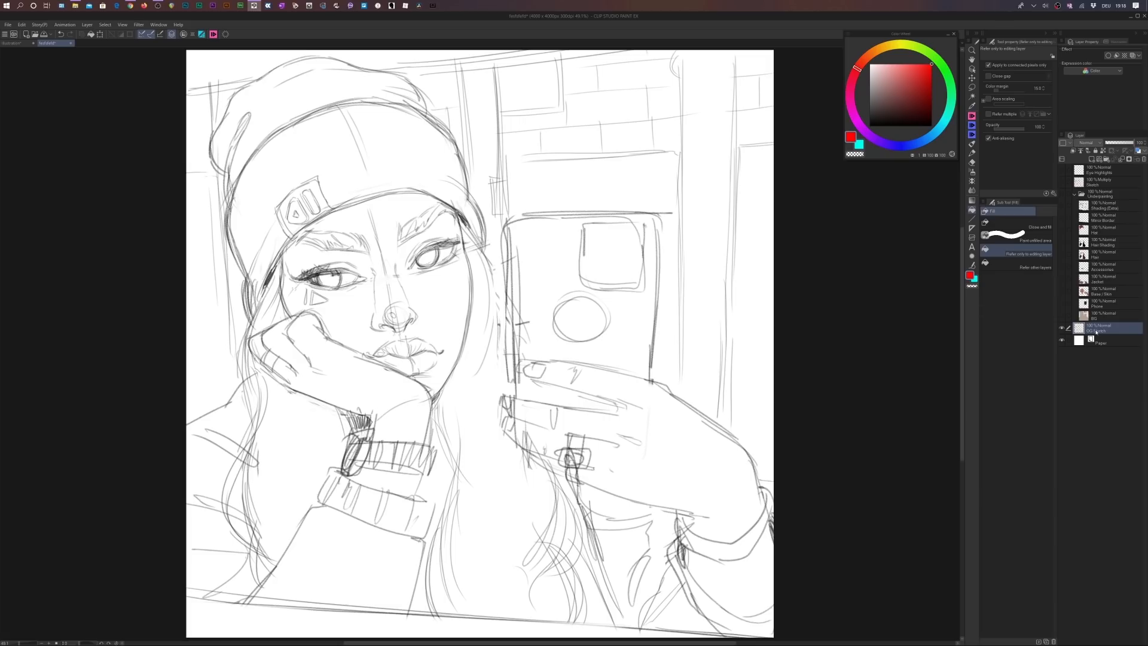
pyautogui.click(1063, 328)
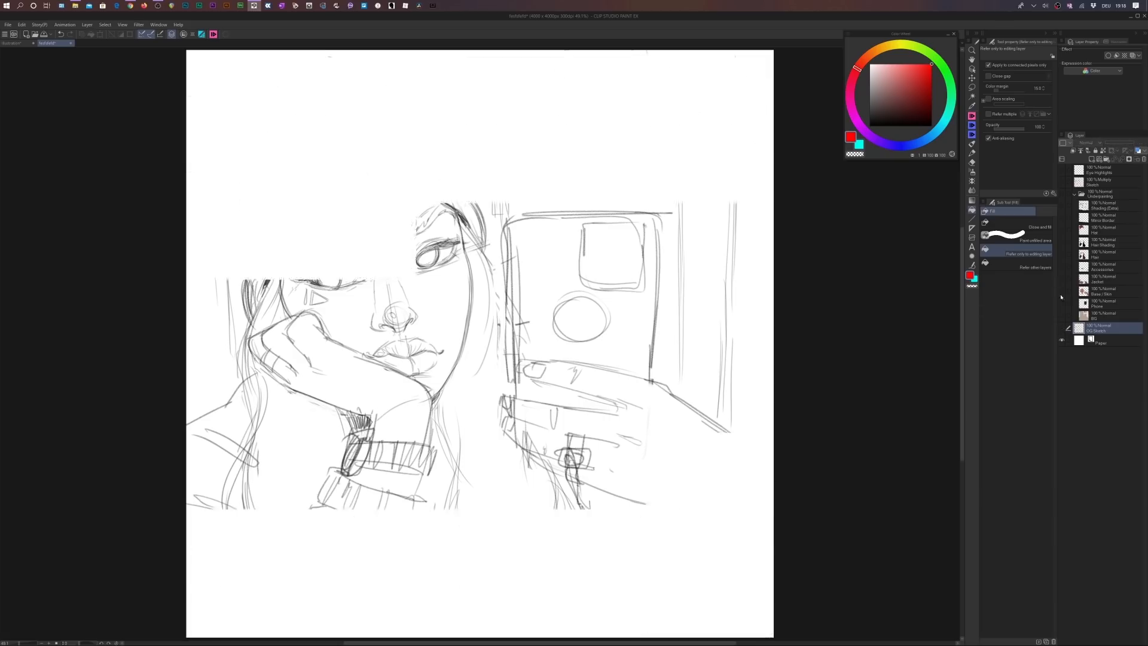
pyautogui.click(1062, 183)
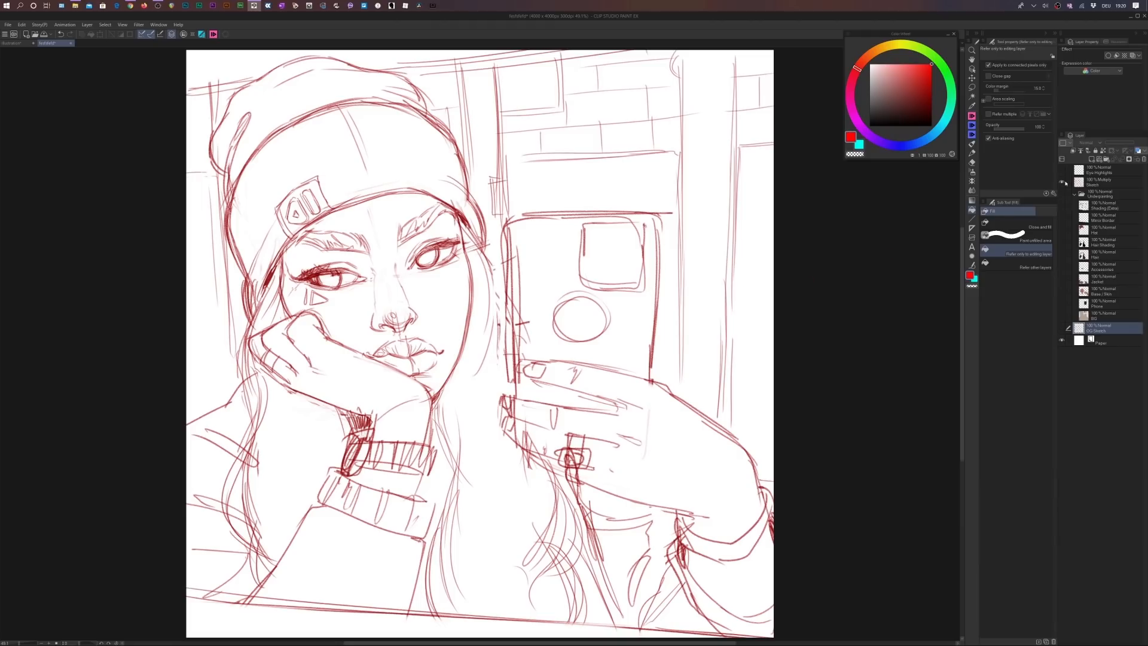
pyautogui.click(1063, 182)
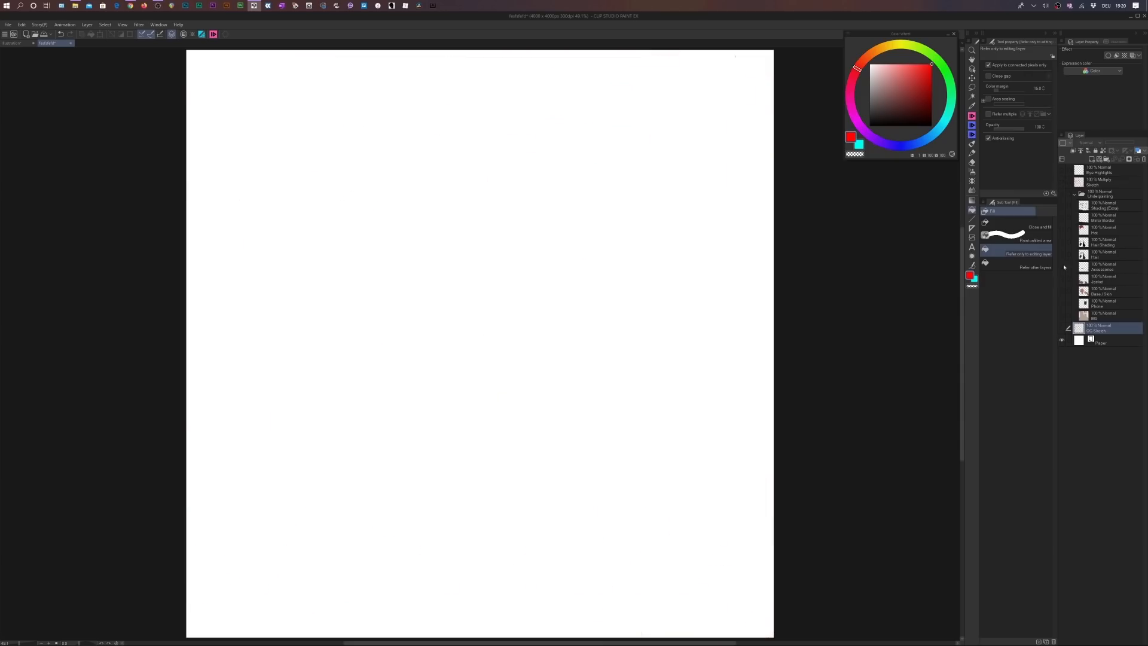
pyautogui.click(1062, 328)
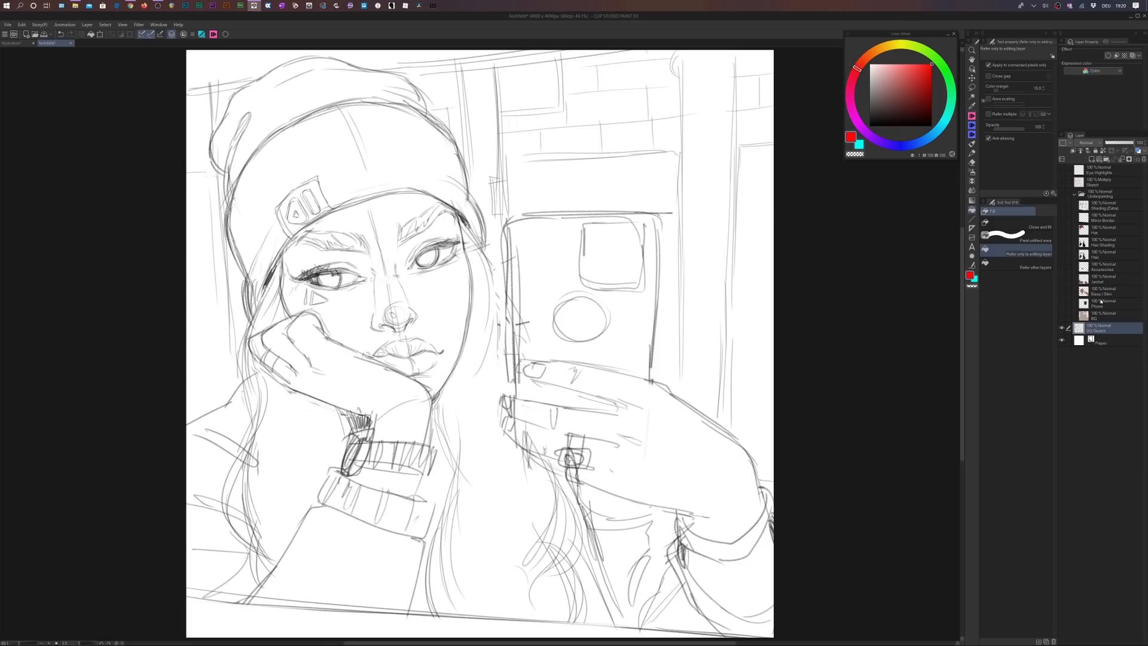
# Duplicate the OG Sketch layer, hiding the original, and raise the copy's brightness to 35.
pyautogui.hotkey('ctrl', 'j')
pyautogui.click(1062, 340)
pyautogui.click(22, 25)
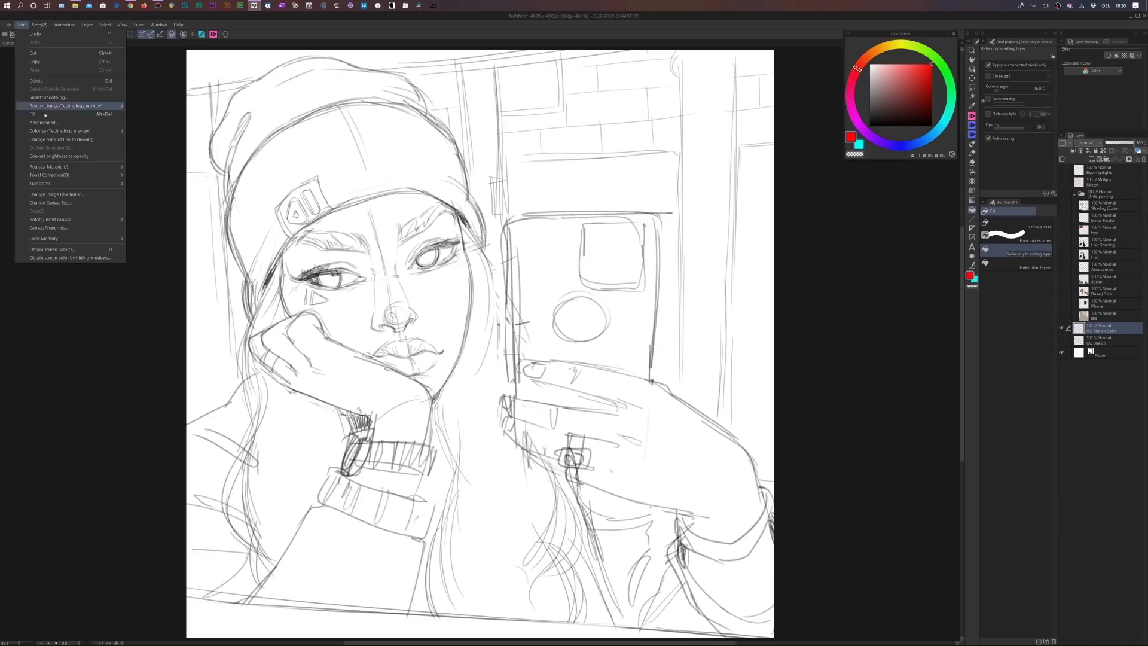
pyautogui.moveTo(76, 176)
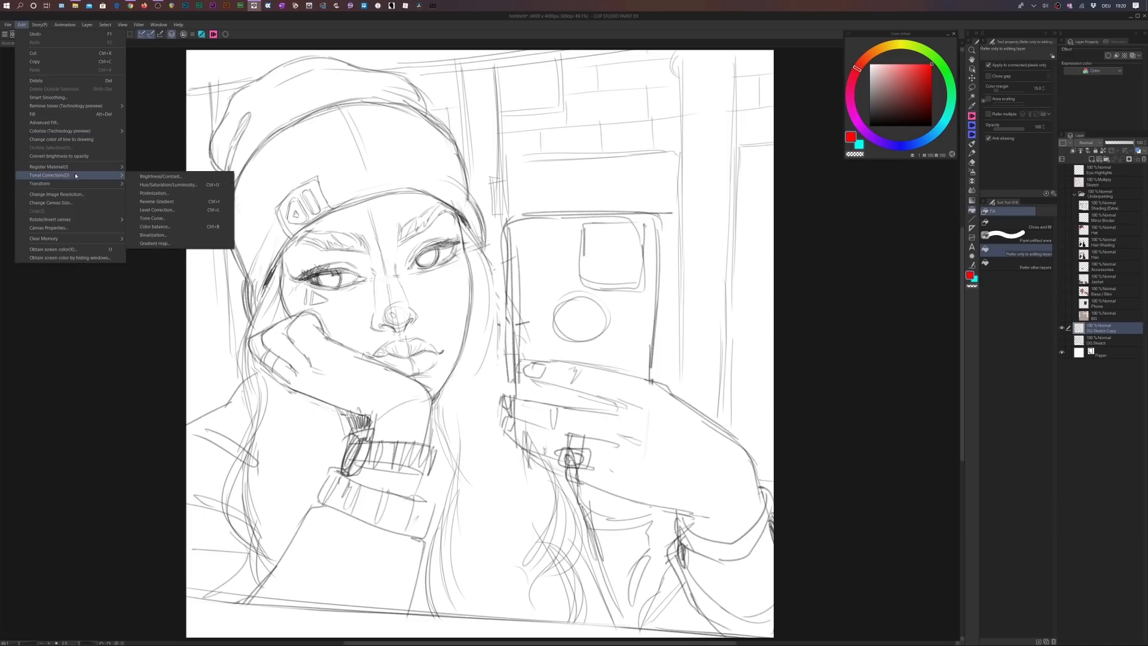
pyautogui.click(160, 176)
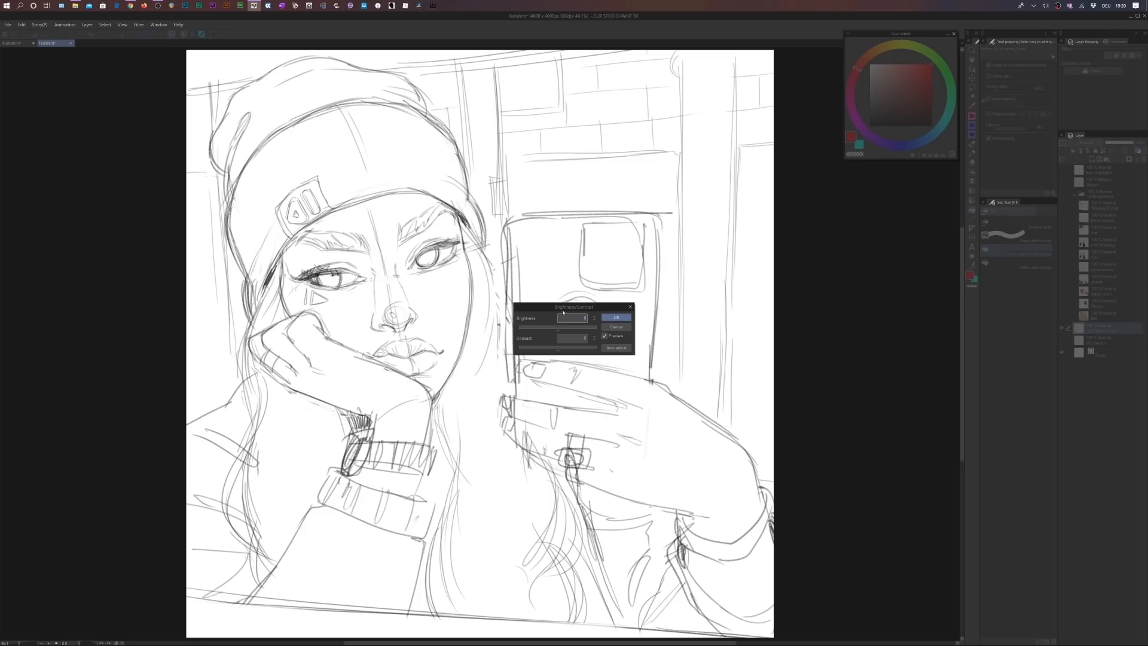
pyautogui.moveTo(558, 329); pyautogui.dragTo(572, 330)
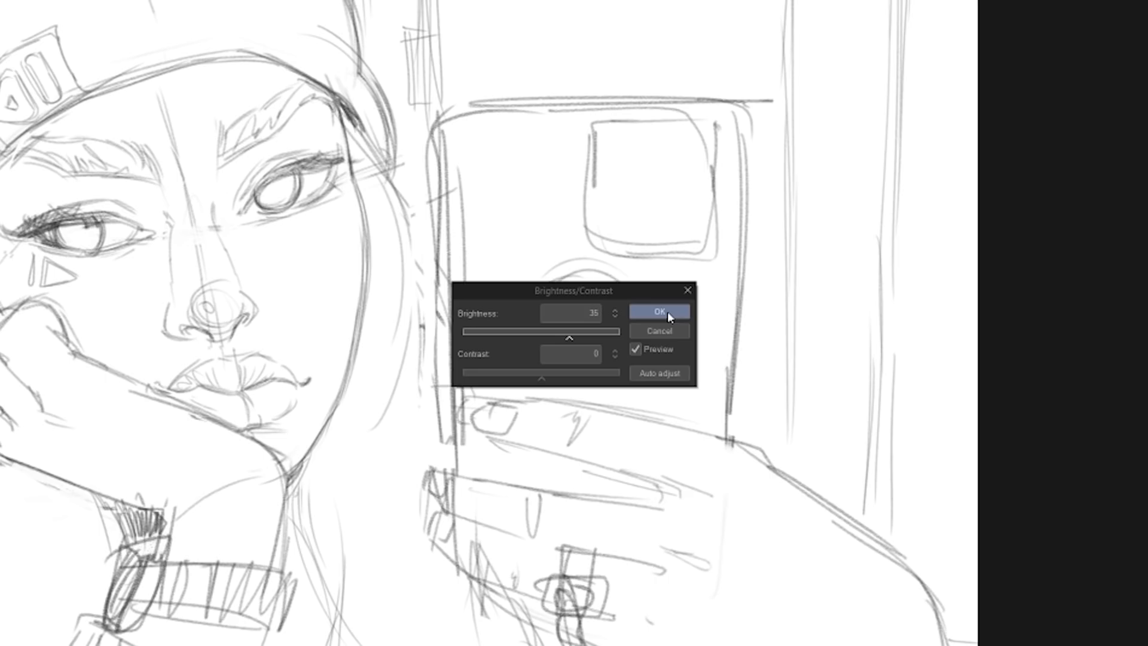
pyautogui.click(668, 311)
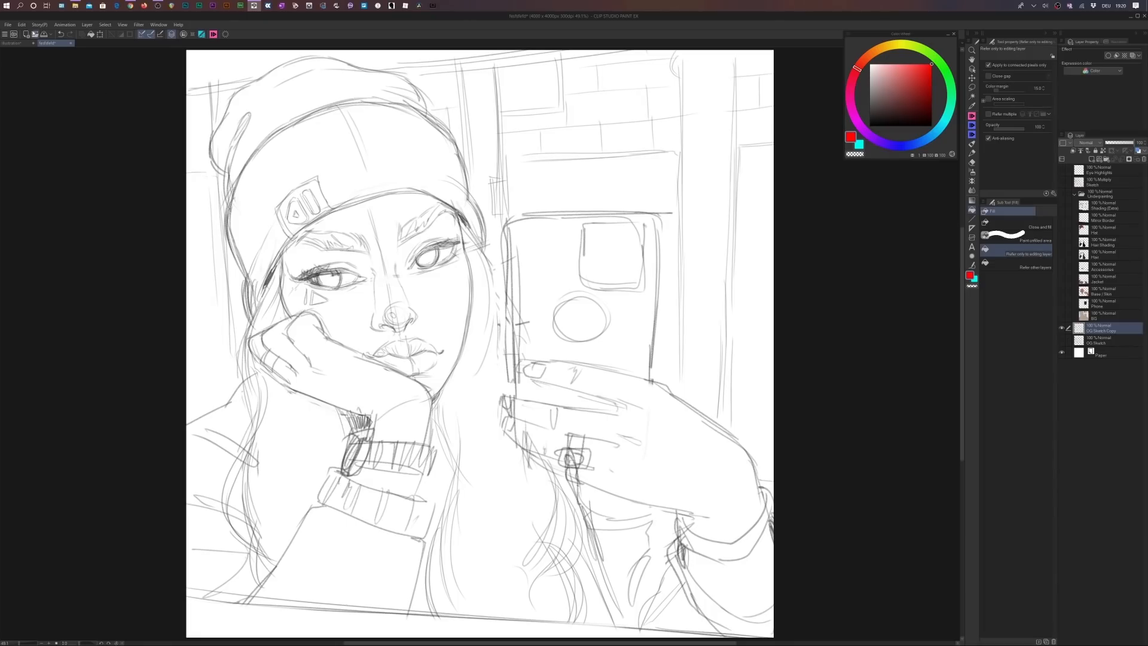
# Shift the sketch copy's color balance fully from cyan towards red.
pyautogui.click(22, 24)
pyautogui.moveTo(85, 180)
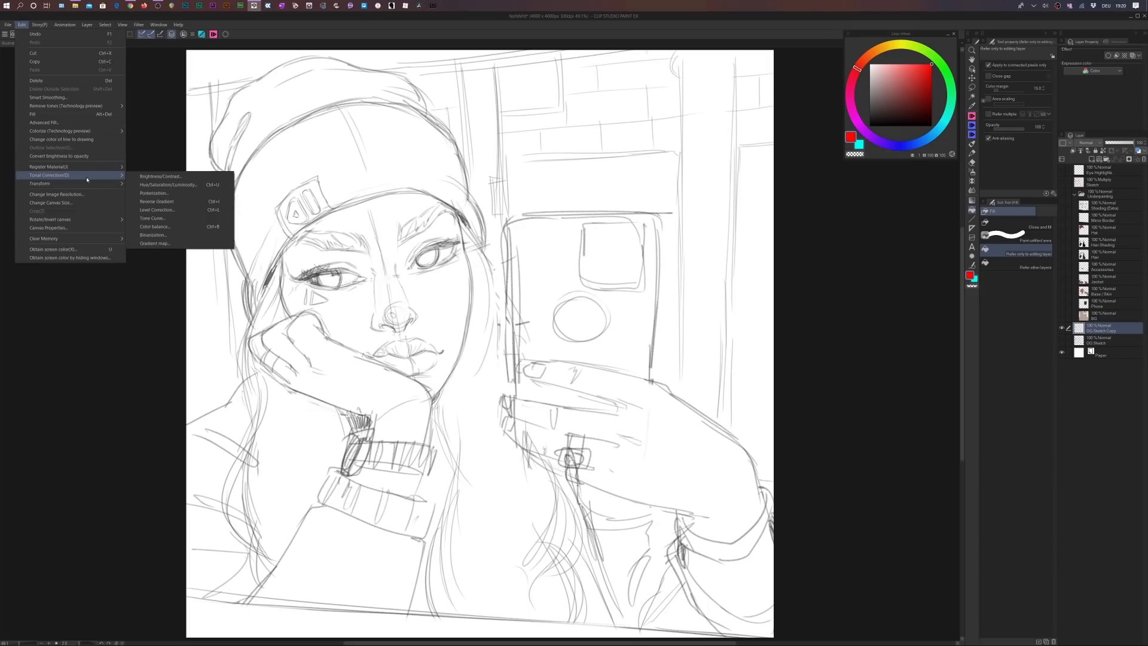
pyautogui.click(166, 229)
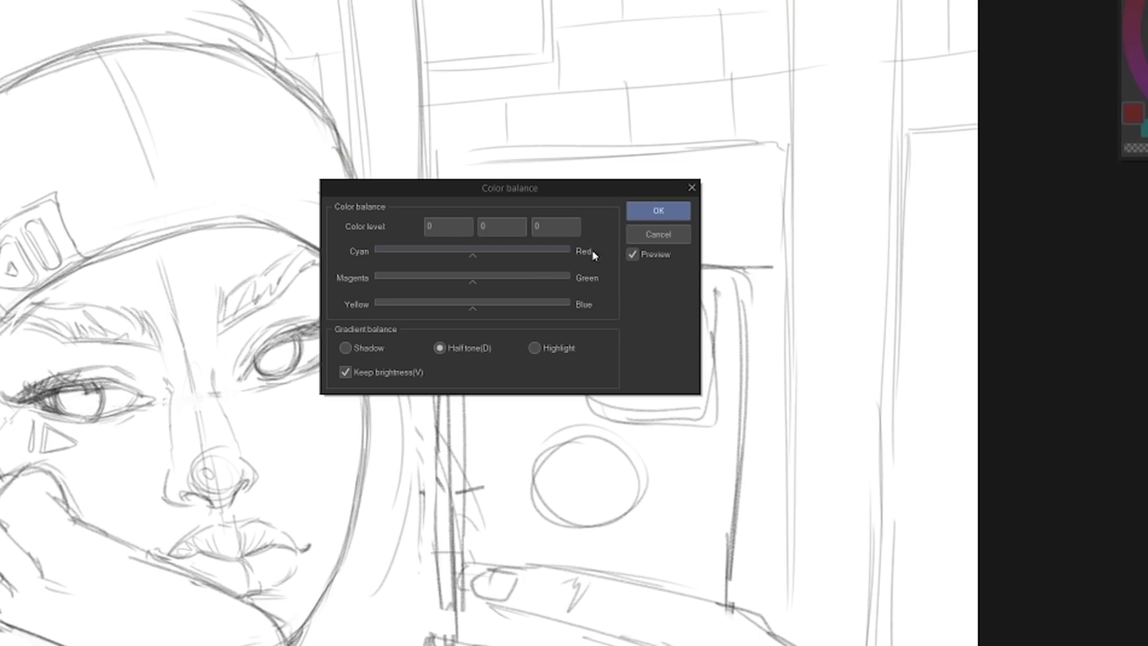
pyautogui.moveTo(473, 258); pyautogui.dragTo(608, 267)
pyautogui.click(655, 214)
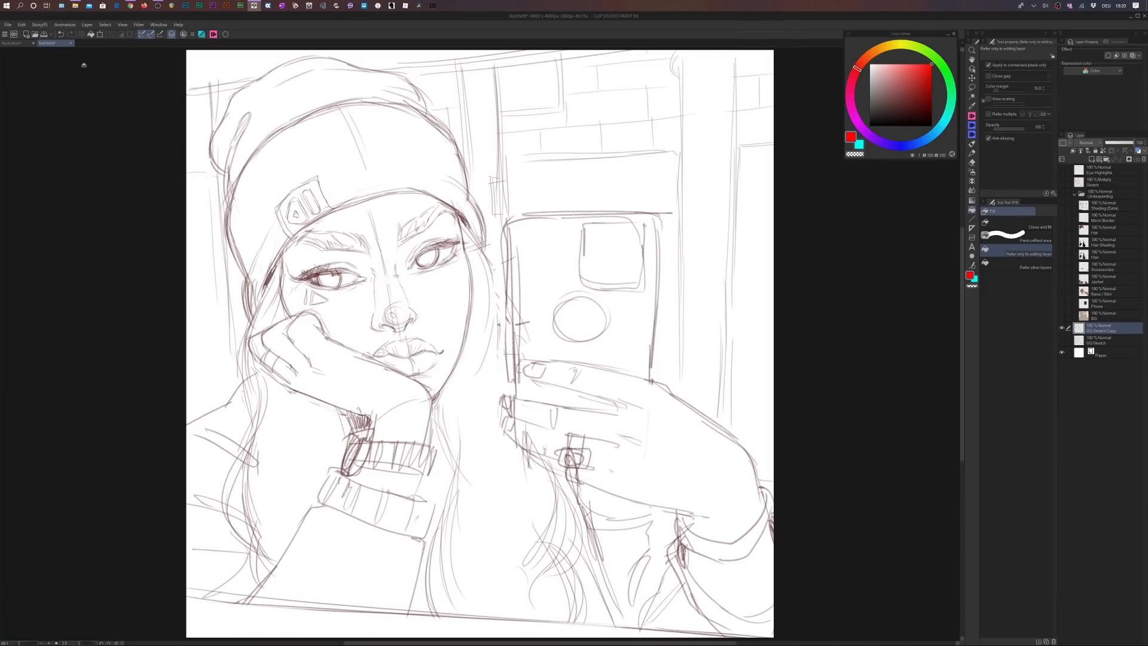
# Adjust the sketch copy's Hue/Saturation/Luminosity, setting saturation to 100 and luminosity to 21.
pyautogui.click(22, 24)
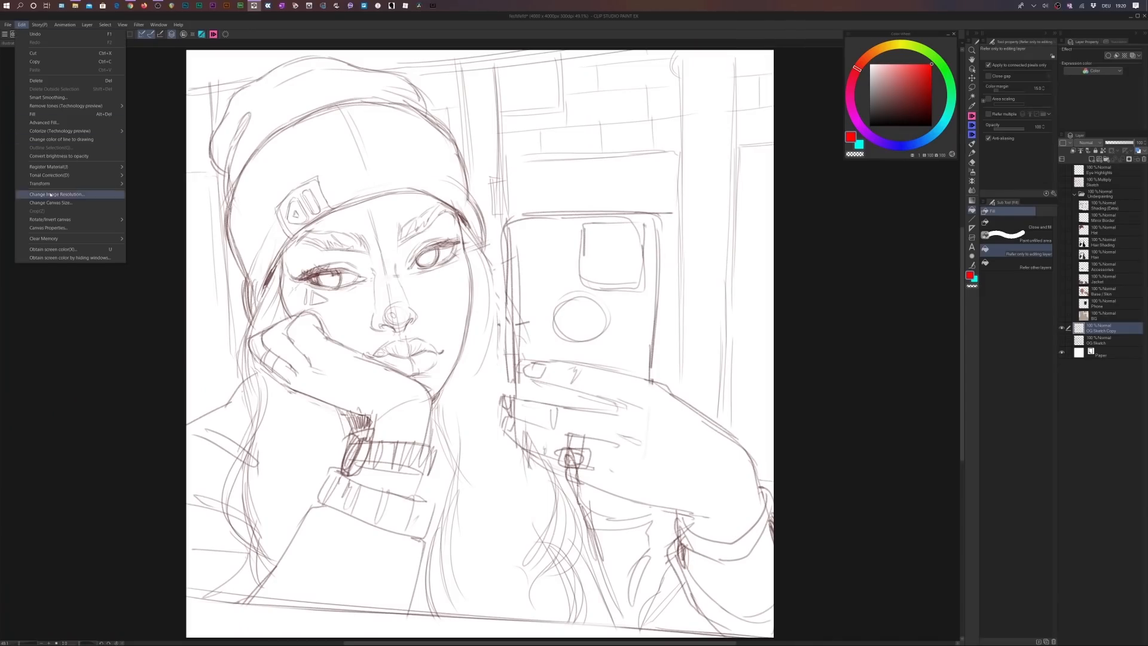
pyautogui.moveTo(58, 178)
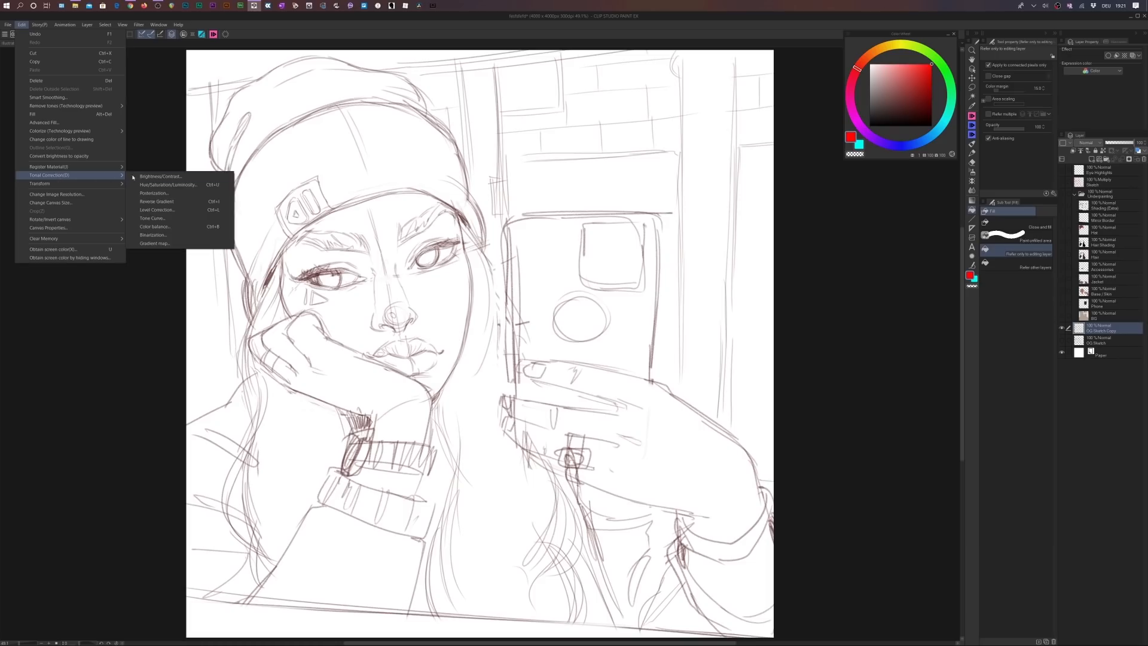
pyautogui.click(181, 187)
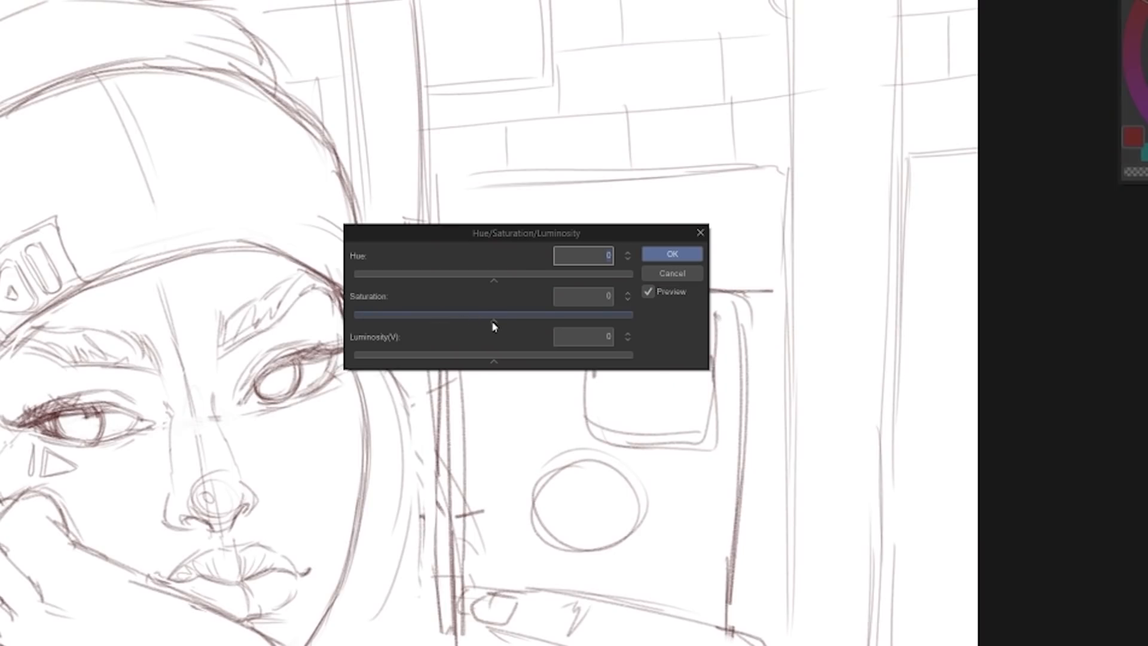
pyautogui.moveTo(494, 326); pyautogui.dragTo(701, 326)
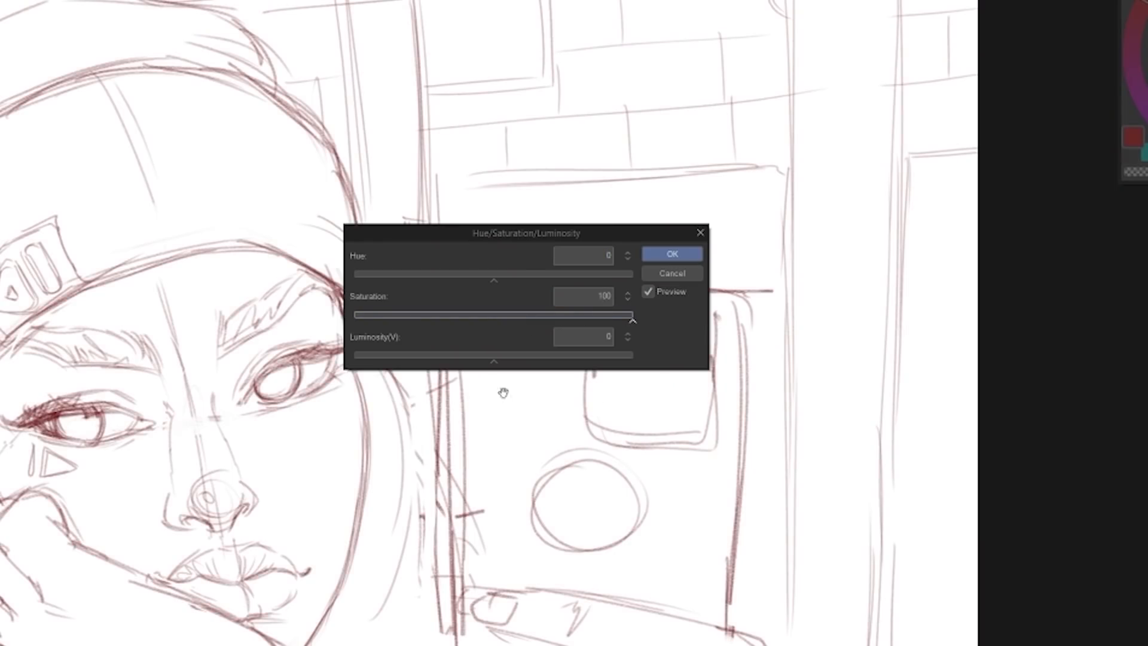
pyautogui.moveTo(495, 362); pyautogui.dragTo(523, 366)
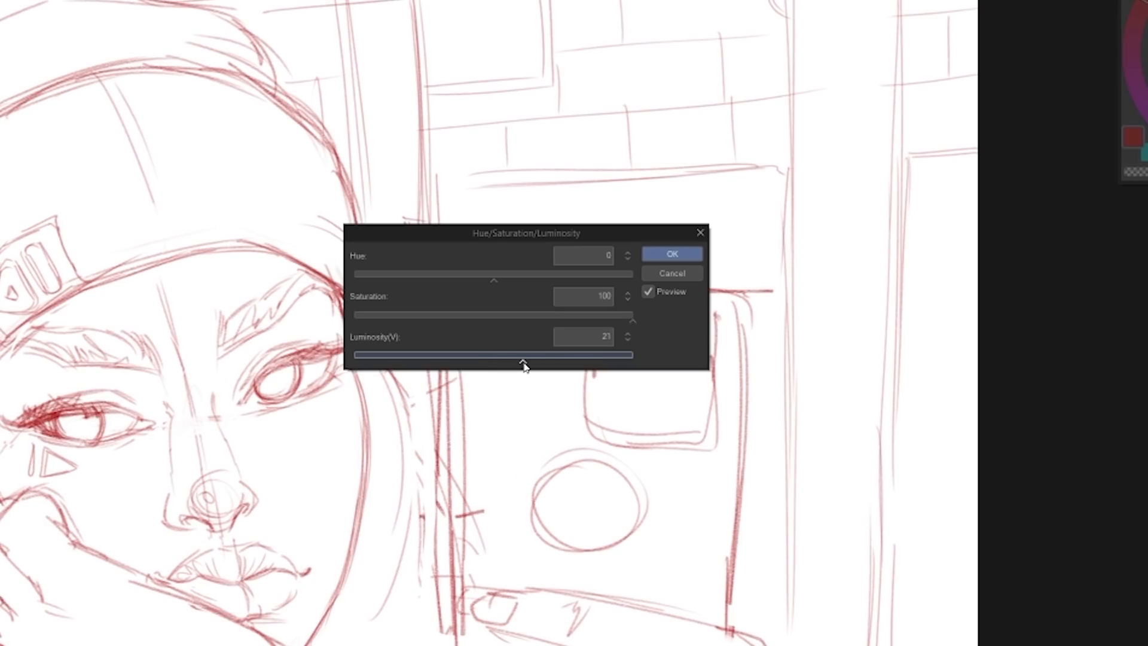
pyautogui.click(674, 254)
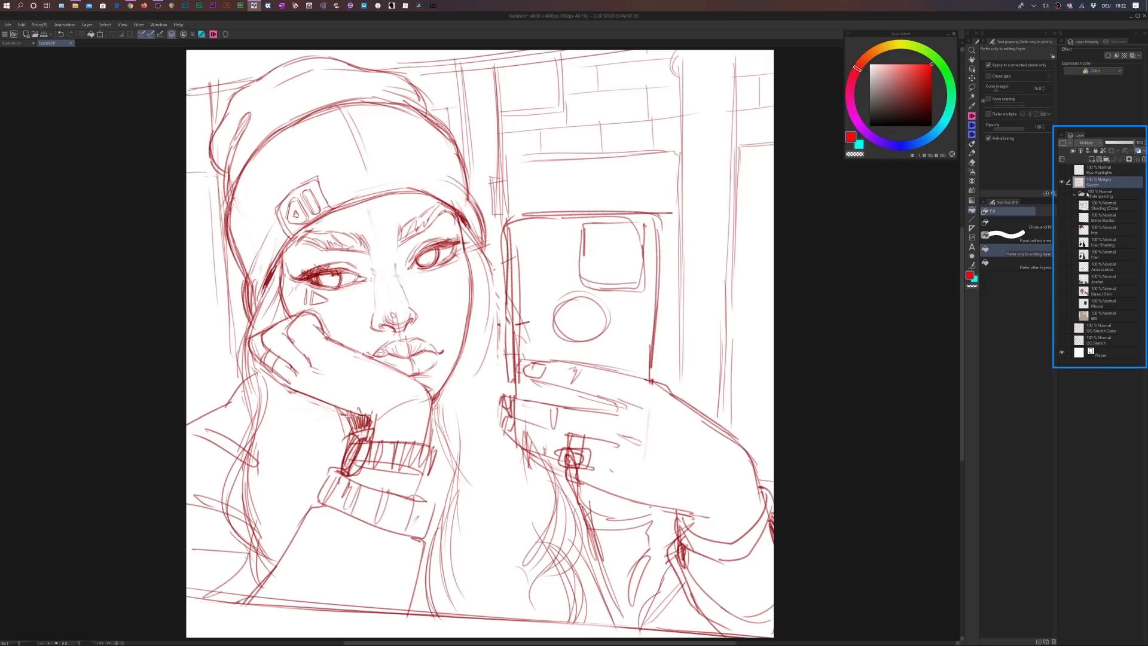
# Switch the red Sketch layer's blending mode to Normal and back to Multiply.
pyautogui.click(1090, 143)
pyautogui.click(1091, 152)
pyautogui.click(1092, 145)
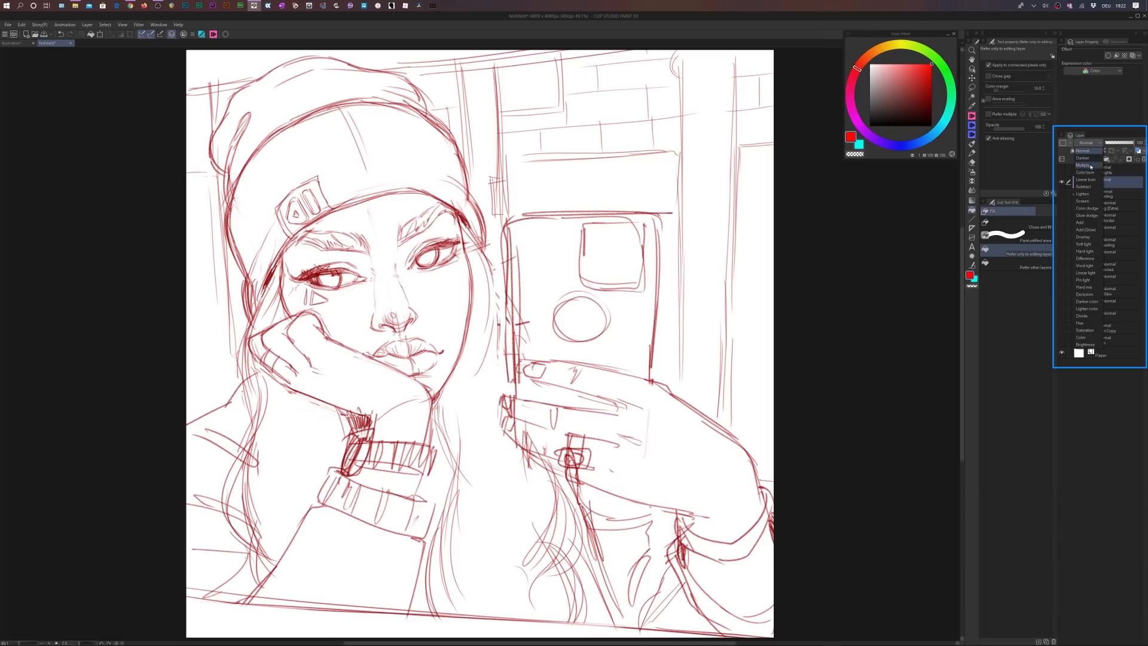
pyautogui.click(1091, 166)
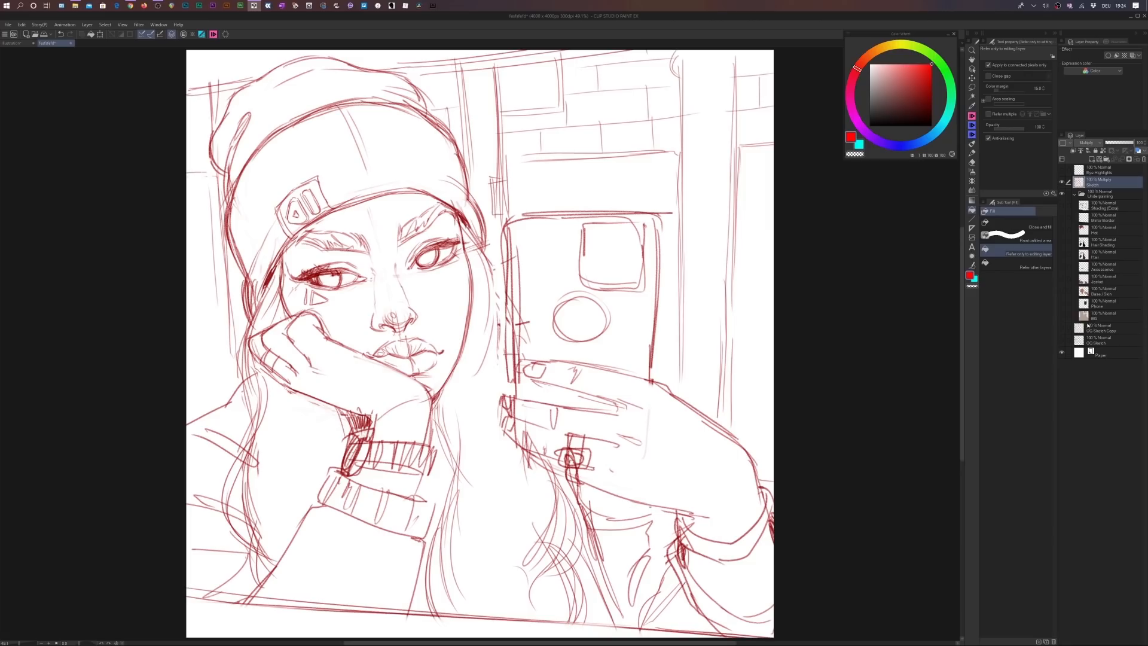
# Show the BG layer and the base skin layer beneath the red sketch.
pyautogui.click(1062, 318)
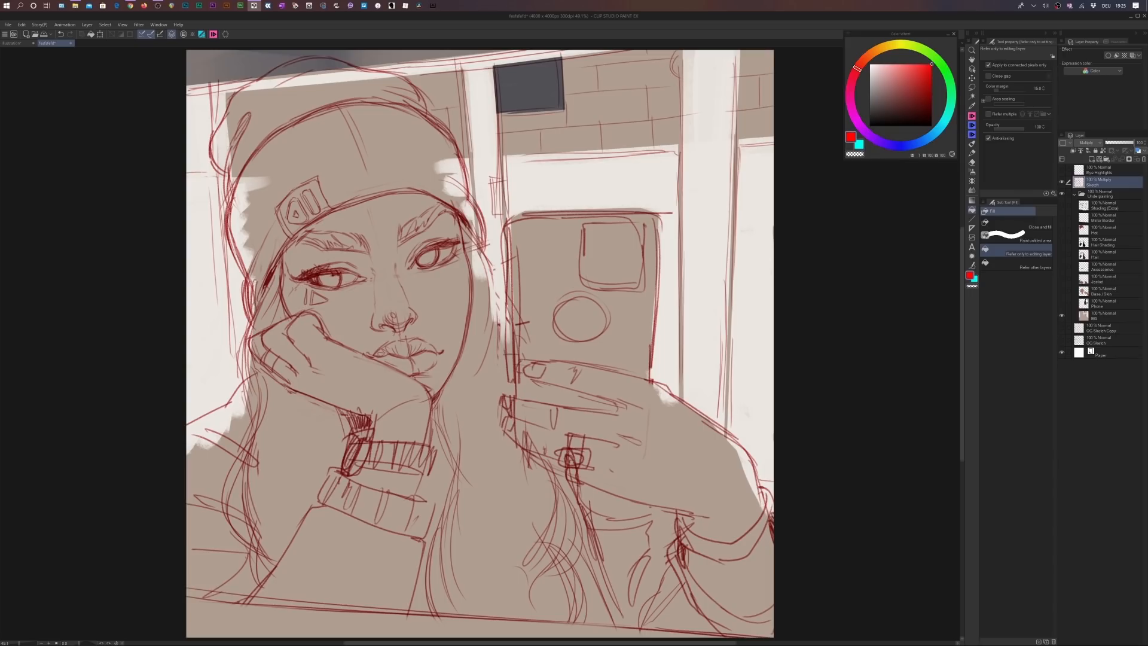
pyautogui.click(1063, 292)
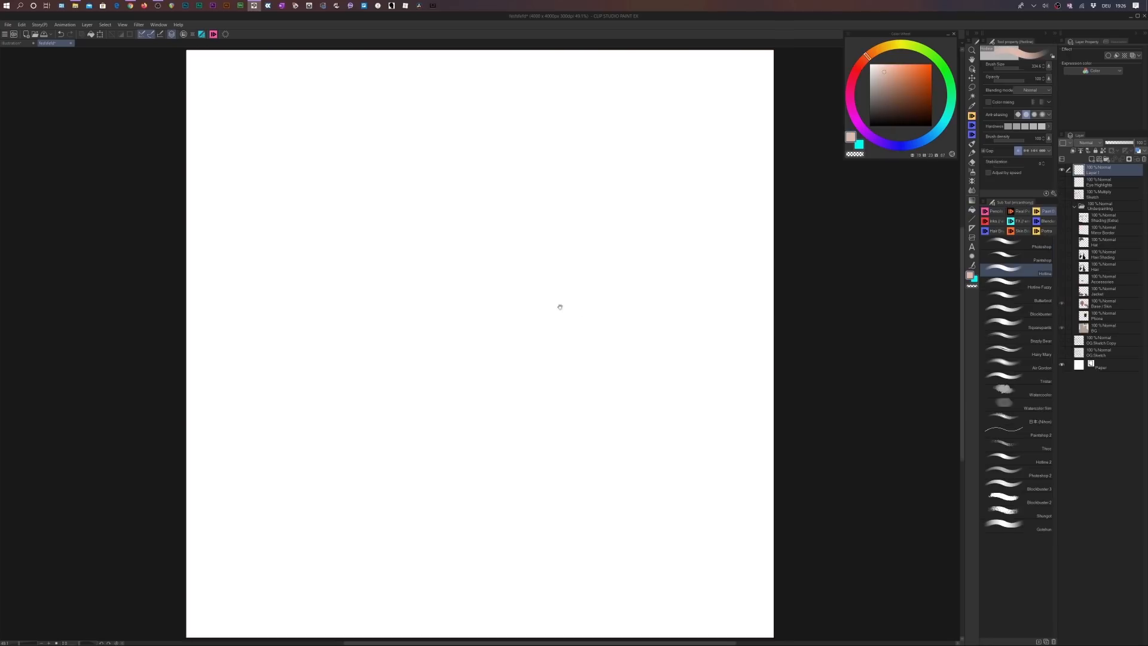
# Paint three separate skin-tone swatches side by side on the empty layer: light beige, medium brown and dark brown.
pyautogui.moveTo(560, 308); pyautogui.dragTo(747, 305)
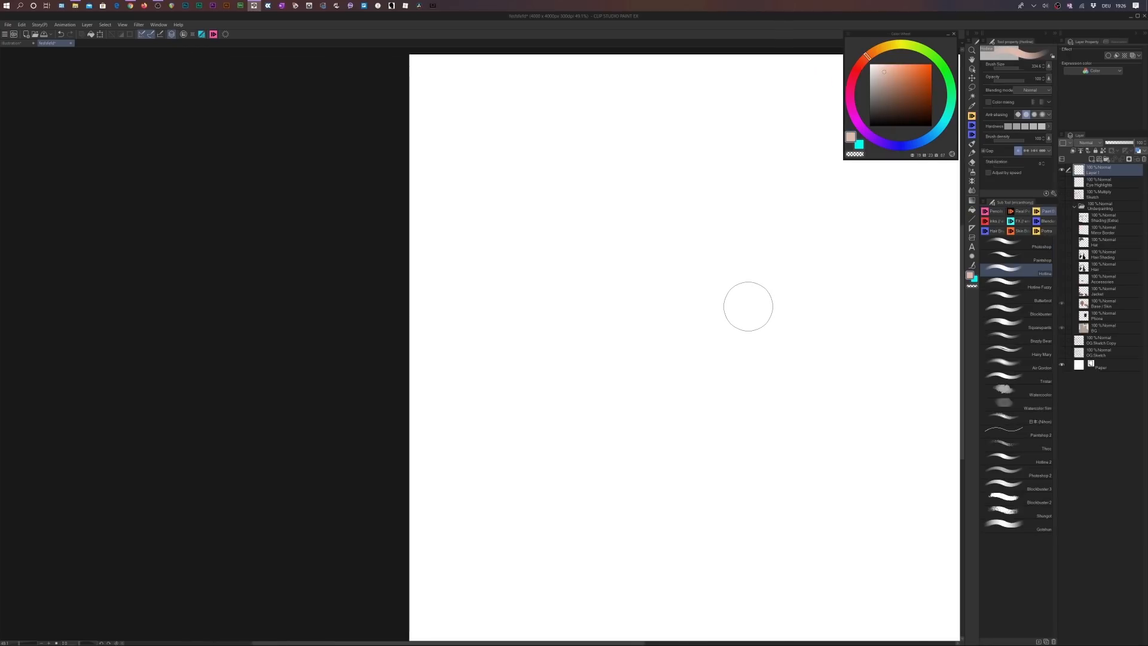
pyautogui.moveTo(745, 305); pyautogui.dragTo(651, 281)
pyautogui.moveTo(413, 185)
pyautogui.mouseDown()
pyautogui.moveTo(421, 239)
pyautogui.moveTo(421, 213)
pyautogui.moveTo(454, 176)
pyautogui.moveTo(510, 212)
pyautogui.moveTo(494, 284)
pyautogui.moveTo(432, 223)
pyautogui.moveTo(458, 268)
pyautogui.moveTo(498, 292)
pyautogui.mouseUp()
pyautogui.click(898, 85)
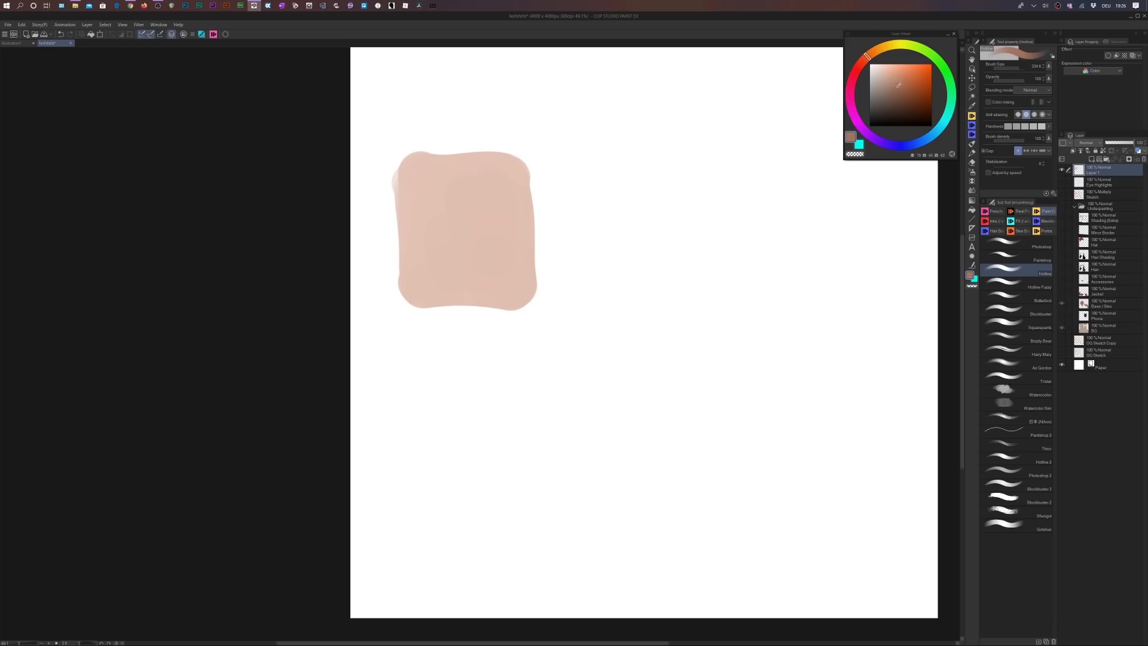
pyautogui.moveTo(597, 174)
pyautogui.mouseDown()
pyautogui.moveTo(598, 245)
pyautogui.moveTo(705, 276)
pyautogui.moveTo(610, 154)
pyautogui.moveTo(639, 255)
pyautogui.moveTo(674, 262)
pyautogui.moveTo(606, 285)
pyautogui.mouseUp()
pyautogui.click(906, 95)
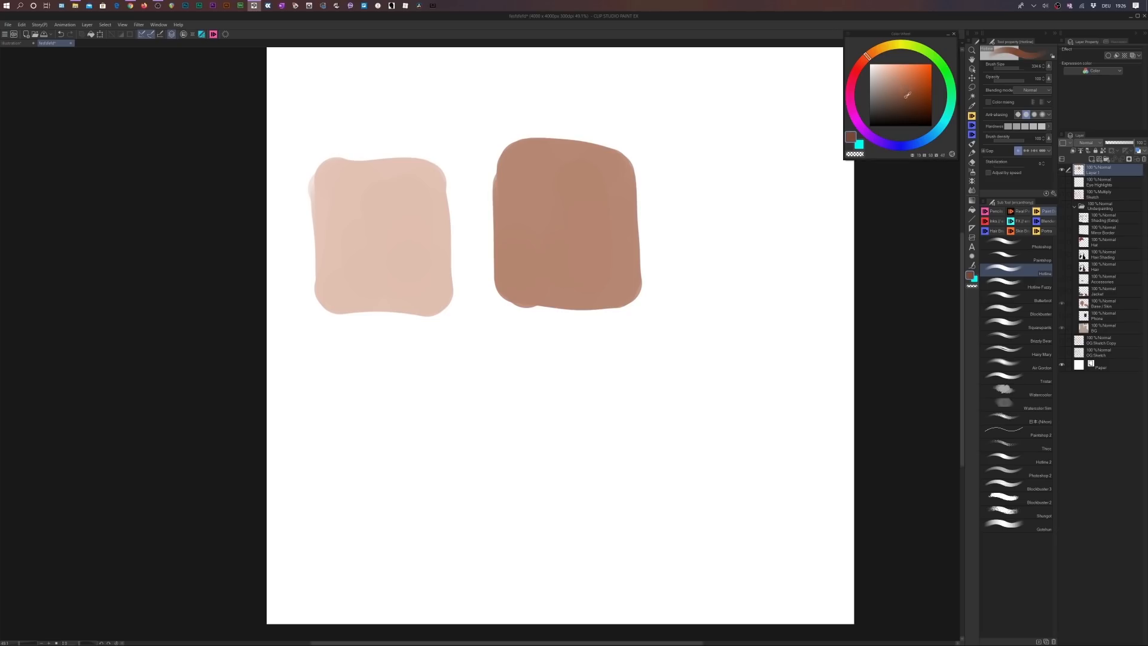
pyautogui.moveTo(712, 166)
pyautogui.mouseDown()
pyautogui.moveTo(711, 268)
pyautogui.moveTo(791, 273)
pyautogui.moveTo(807, 200)
pyautogui.moveTo(765, 141)
pyautogui.moveTo(721, 236)
pyautogui.moveTo(769, 180)
pyautogui.mouseUp()
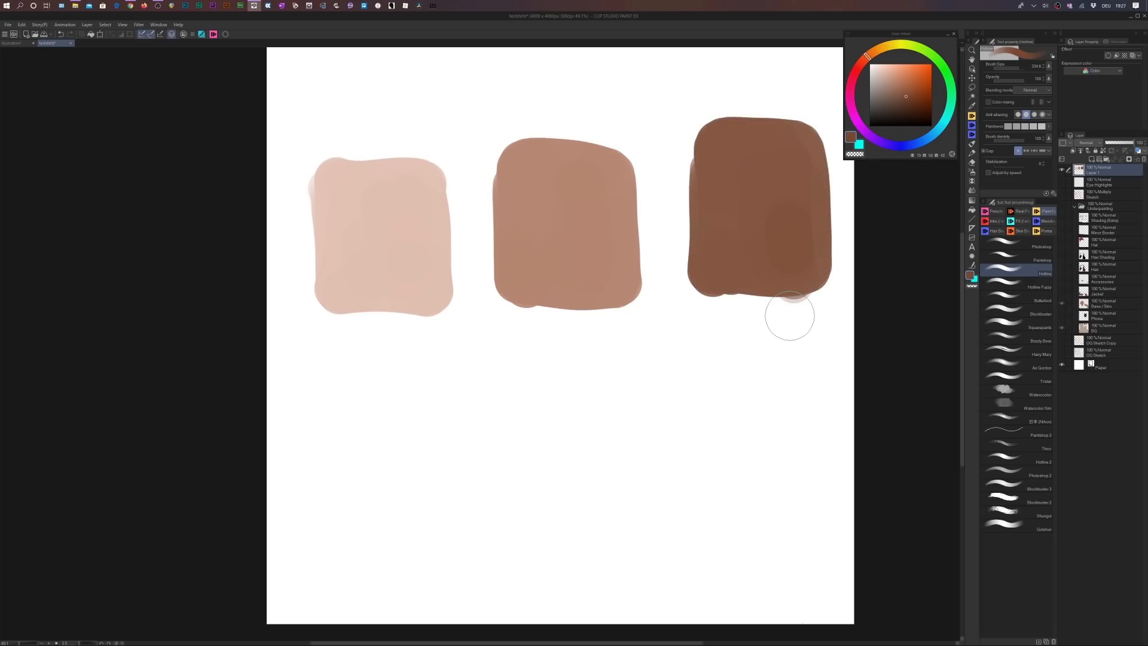
# Shade the lower half of the light beige swatch with the sampled medium and dark browns, and blend the transitions smooth.
pyautogui.moveTo(508, 353); pyautogui.dragTo(744, 384)
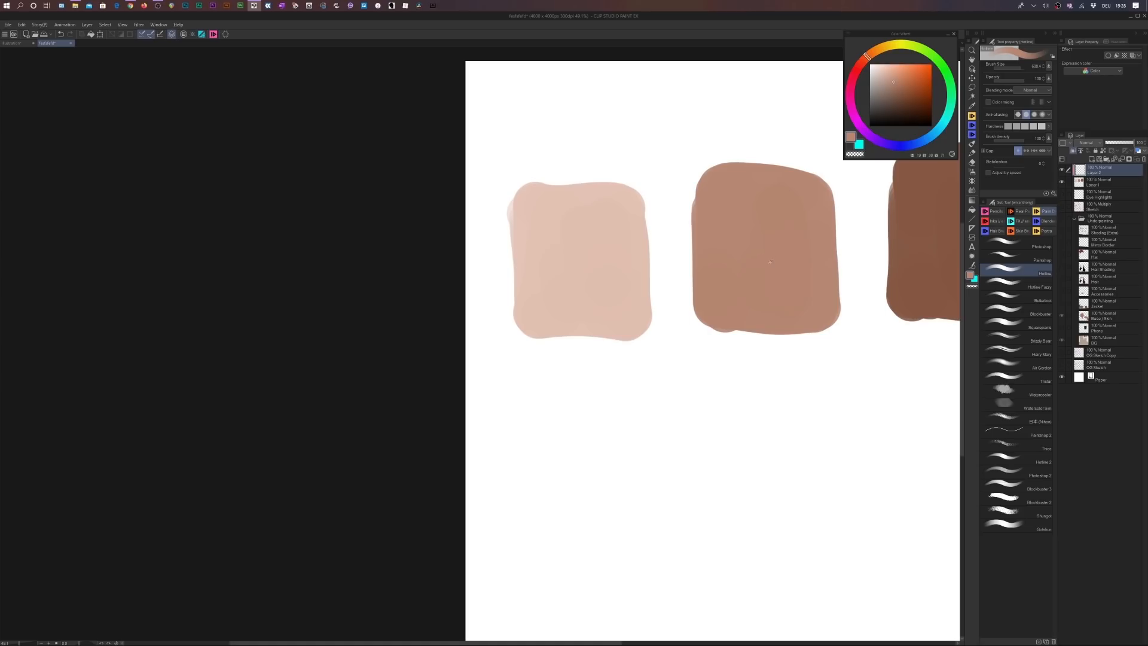
pyautogui.moveTo(605, 358)
pyautogui.mouseDown()
pyautogui.moveTo(560, 357)
pyautogui.moveTo(594, 317)
pyautogui.moveTo(541, 294)
pyautogui.moveTo(599, 277)
pyautogui.moveTo(523, 309)
pyautogui.moveTo(617, 327)
pyautogui.moveTo(572, 326)
pyautogui.mouseUp()
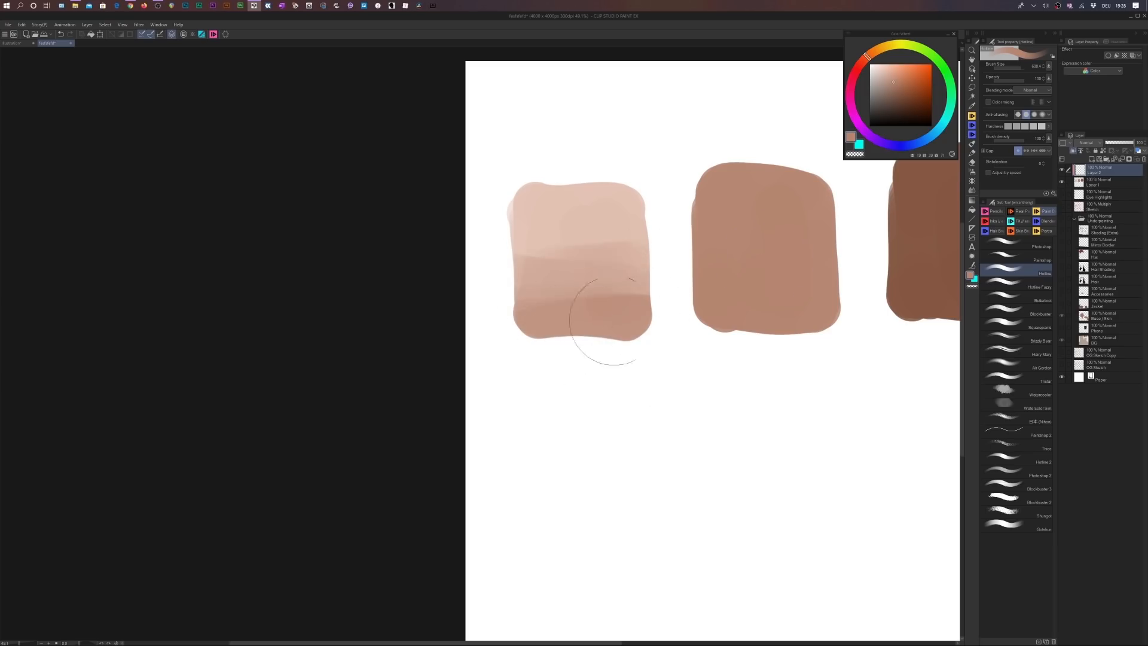
pyautogui.keyDown('alt'); pyautogui.click(927, 263); pyautogui.keyUp('alt')
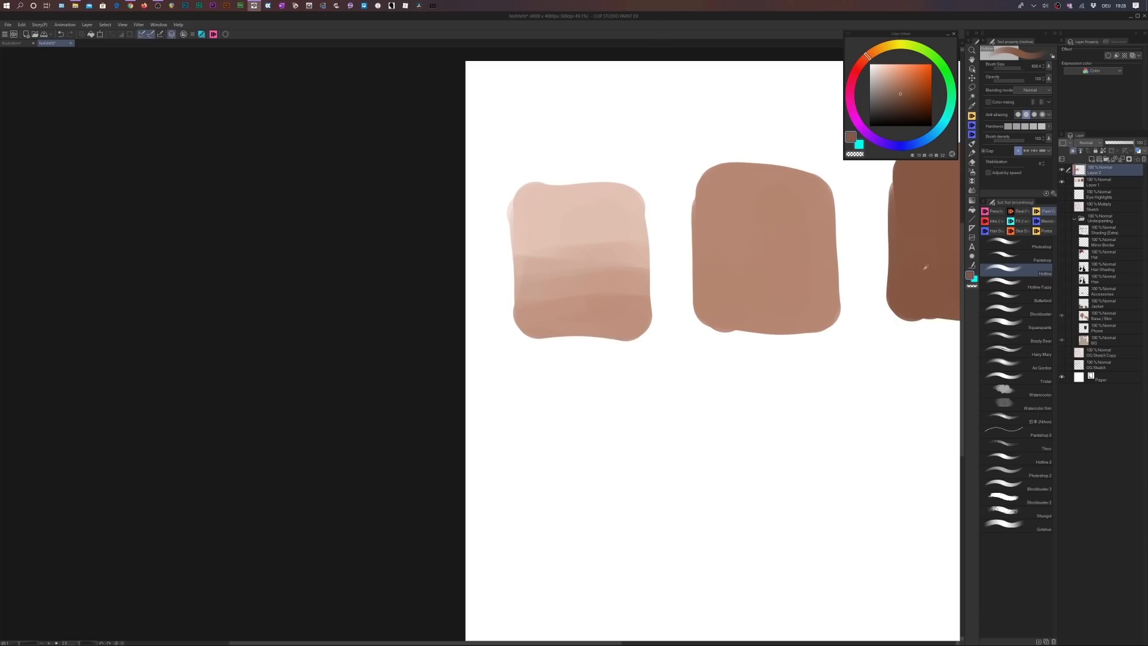
pyautogui.moveTo(645, 359)
pyautogui.mouseDown()
pyautogui.moveTo(536, 303)
pyautogui.moveTo(584, 353)
pyautogui.mouseUp()
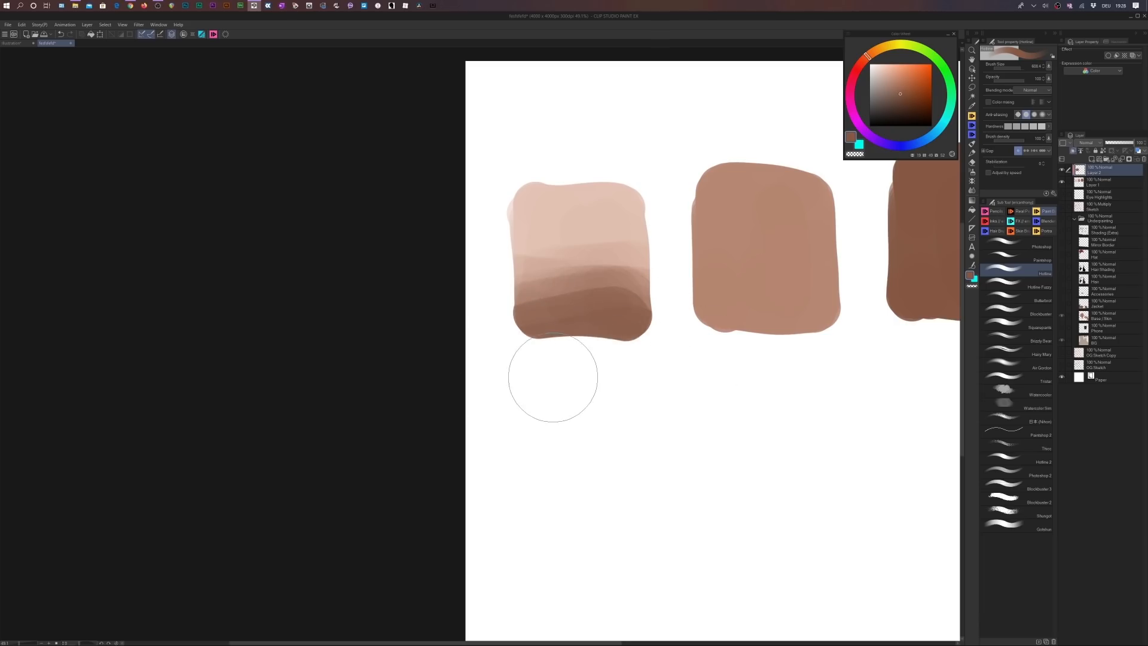
pyautogui.press('j')
pyautogui.moveTo(588, 307)
pyautogui.mouseDown()
pyautogui.moveTo(525, 284)
pyautogui.moveTo(545, 274)
pyautogui.moveTo(632, 287)
pyautogui.moveTo(575, 251)
pyautogui.moveTo(527, 260)
pyautogui.mouseUp()
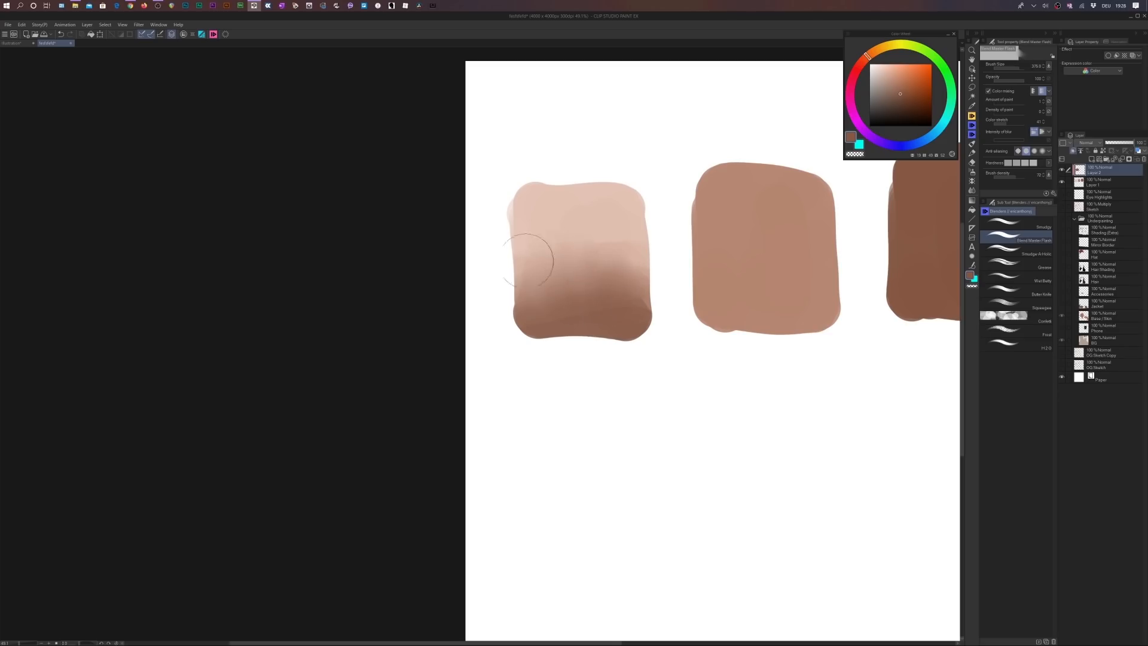
# Paint lighter bands across the lower part of the dark brown swatch using the sampled medium brown and light beige.
pyautogui.moveTo(805, 393); pyautogui.dragTo(702, 424)
pyautogui.press('b')
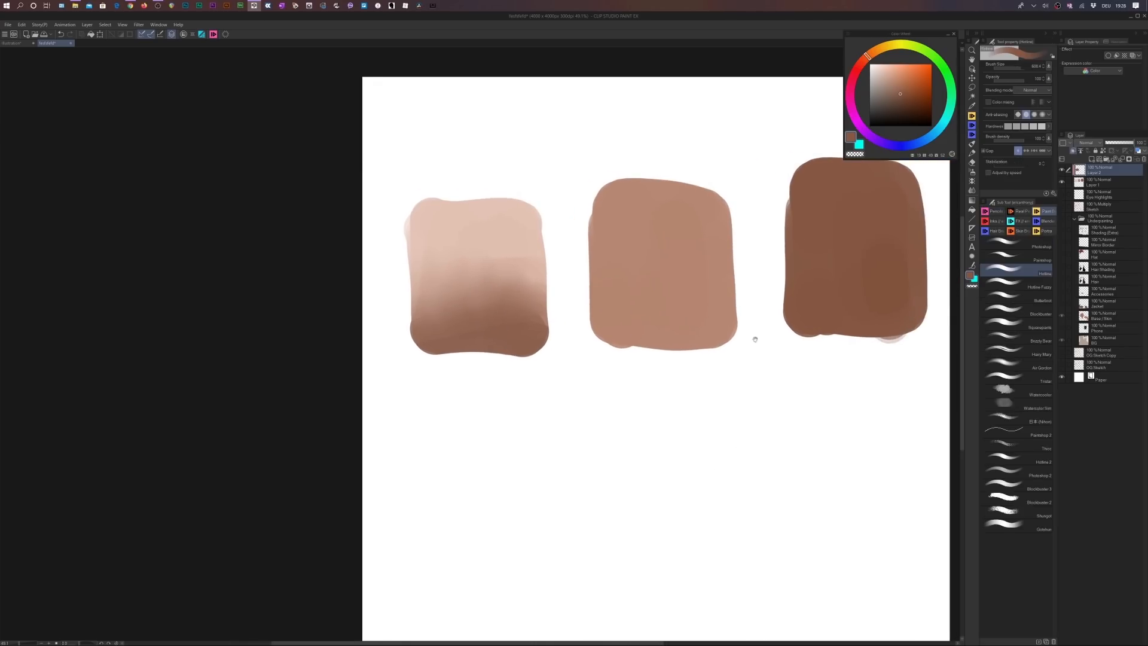
pyautogui.moveTo(751, 333); pyautogui.dragTo(637, 352)
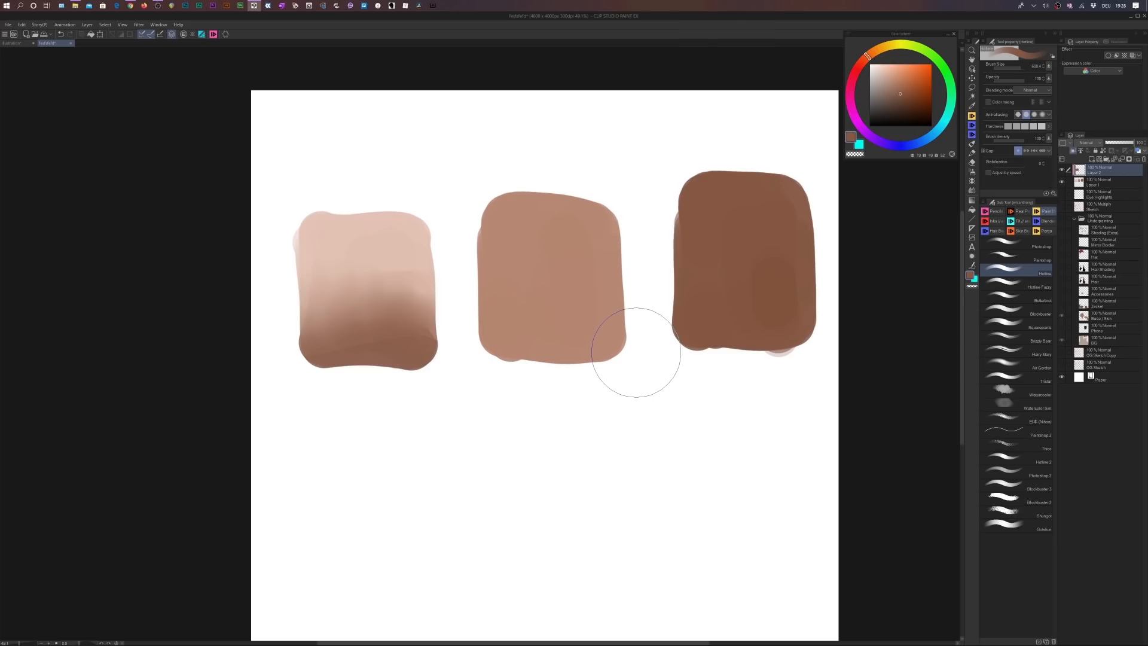
pyautogui.keyDown('alt'); pyautogui.click(618, 342); pyautogui.keyUp('alt')
pyautogui.moveTo(721, 203); pyautogui.dragTo(634, 207)
pyautogui.moveTo(628, 338)
pyautogui.mouseDown()
pyautogui.moveTo(697, 351)
pyautogui.moveTo(658, 369)
pyautogui.moveTo(664, 317)
pyautogui.moveTo(687, 287)
pyautogui.moveTo(622, 275)
pyautogui.moveTo(590, 329)
pyautogui.moveTo(671, 351)
pyautogui.moveTo(622, 353)
pyautogui.moveTo(717, 348)
pyautogui.moveTo(599, 379)
pyautogui.moveTo(584, 359)
pyautogui.moveTo(638, 372)
pyautogui.moveTo(728, 361)
pyautogui.moveTo(551, 385)
pyautogui.mouseUp()
pyautogui.keyDown('alt'); pyautogui.click(333, 257); pyautogui.keyUp('alt')
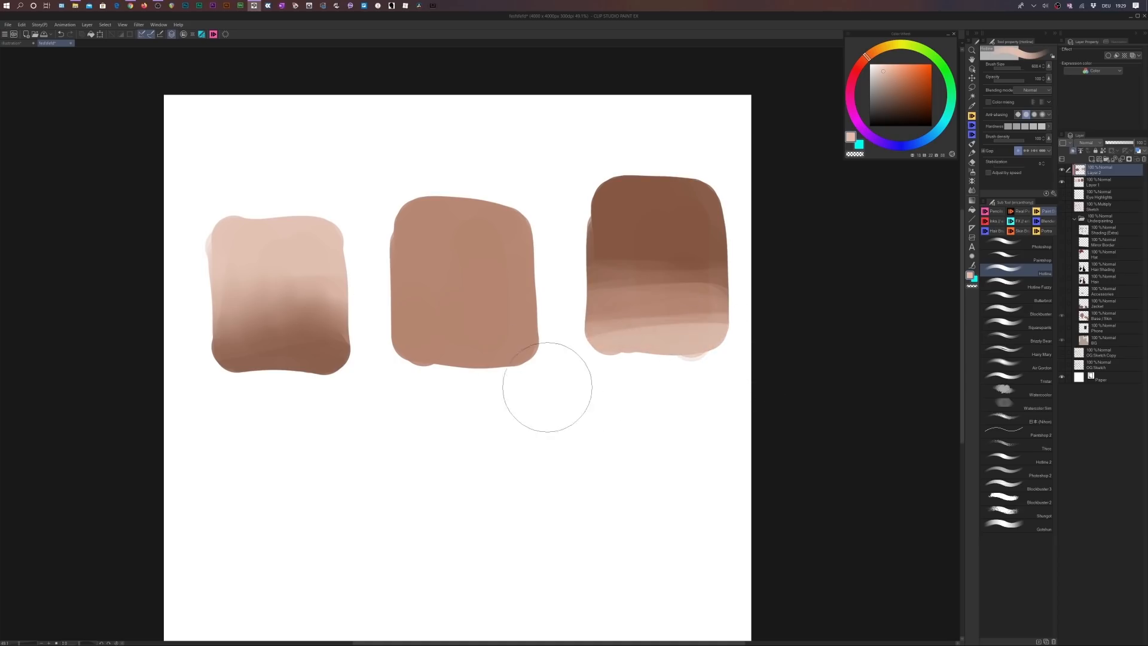
# Blend the lighter bands across the lower part of the dark brown swatch into a smooth transition.
pyautogui.press('j')
pyautogui.moveTo(608, 269)
pyautogui.mouseDown()
pyautogui.moveTo(657, 273)
pyautogui.moveTo(663, 317)
pyautogui.moveTo(598, 329)
pyautogui.moveTo(602, 276)
pyautogui.mouseUp()
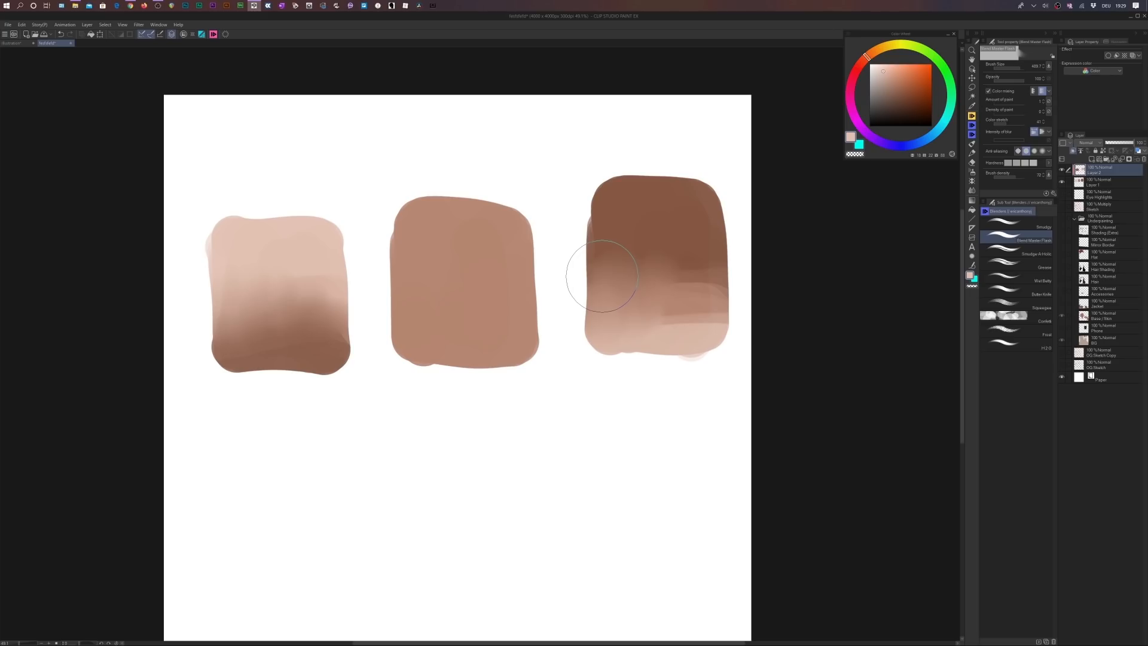
# Paint light beige across the top of the medium brown swatch and sampled dark brown across its bottom, and blend the transitions.
pyautogui.press('b')
pyautogui.moveTo(558, 174)
pyautogui.mouseDown()
pyautogui.moveTo(544, 205)
pyautogui.moveTo(572, 247)
pyautogui.moveTo(585, 195)
pyautogui.mouseUp()
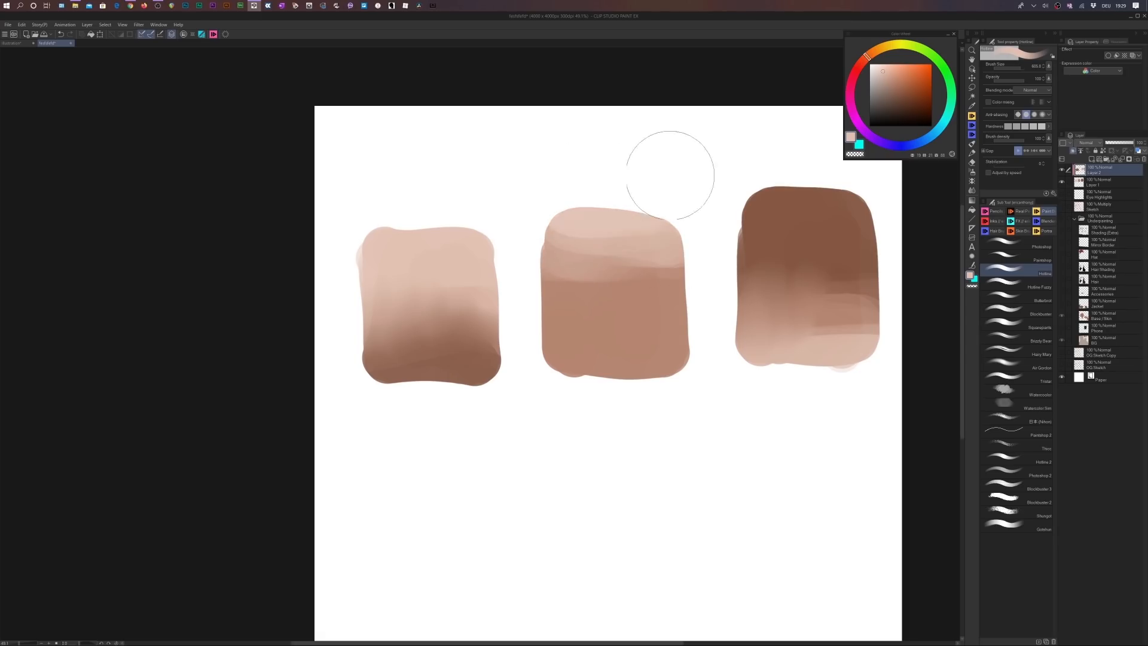
pyautogui.keyDown('alt'); pyautogui.click(768, 230); pyautogui.keyUp('alt')
pyautogui.moveTo(673, 402)
pyautogui.mouseDown()
pyautogui.moveTo(607, 386)
pyautogui.moveTo(647, 370)
pyautogui.moveTo(654, 350)
pyautogui.moveTo(600, 345)
pyautogui.moveTo(663, 376)
pyautogui.moveTo(549, 379)
pyautogui.moveTo(674, 391)
pyautogui.mouseUp()
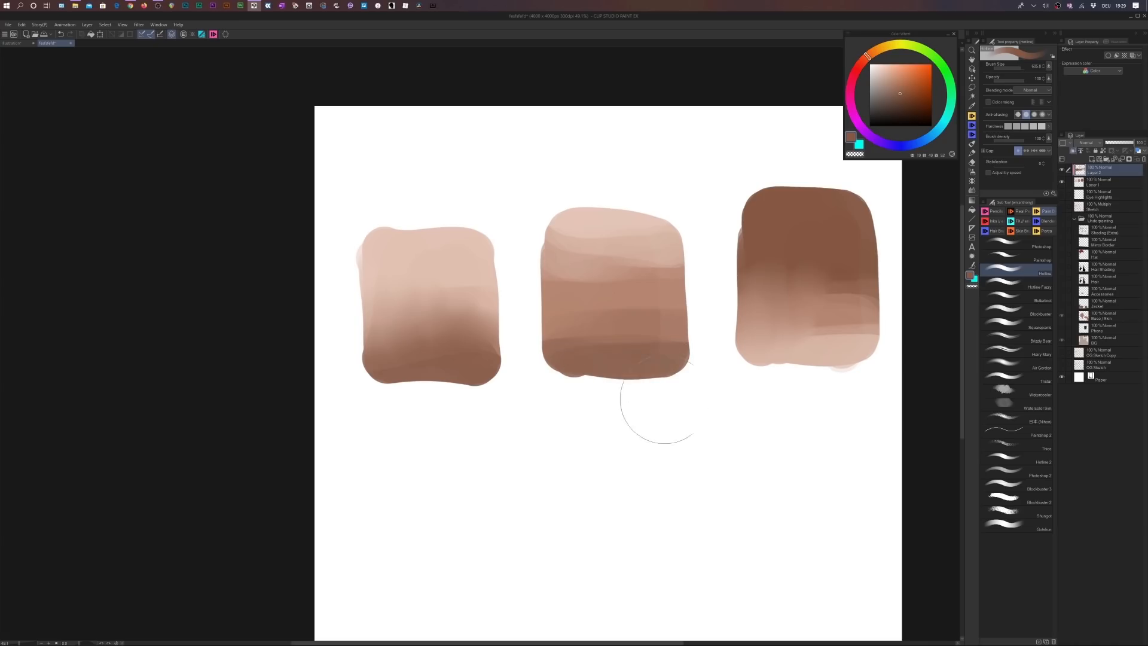
pyautogui.press('j')
pyautogui.moveTo(613, 292)
pyautogui.mouseDown()
pyautogui.moveTo(560, 273)
pyautogui.moveTo(586, 278)
pyautogui.moveTo(573, 272)
pyautogui.moveTo(592, 311)
pyautogui.mouseUp()
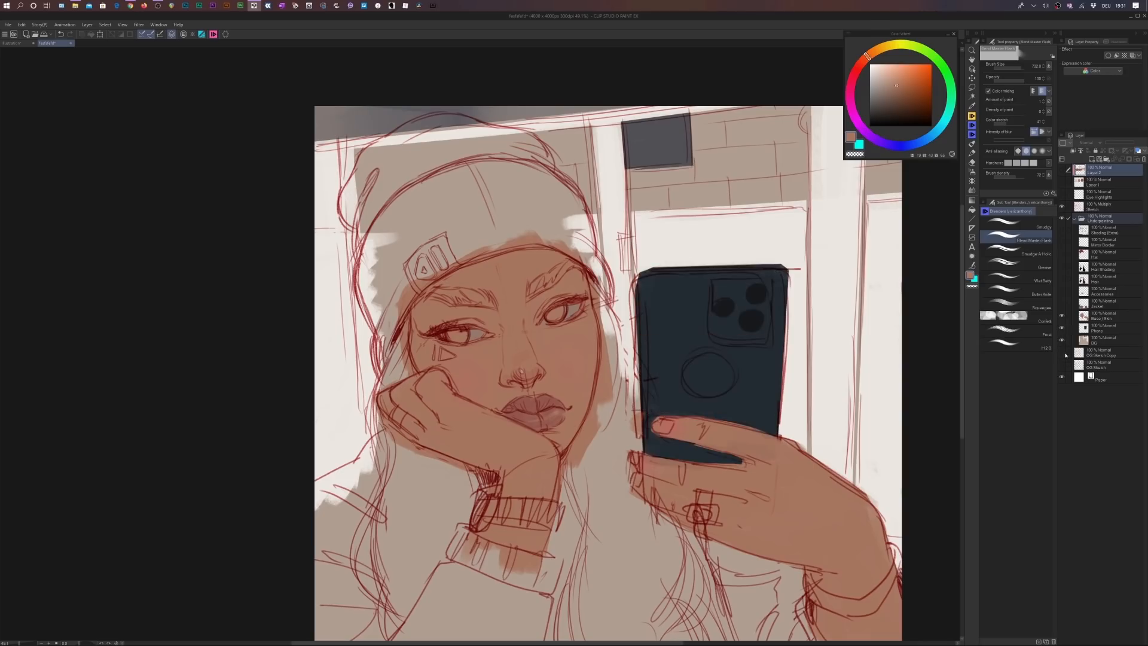
# Show the Jacket, Accessories, Hair, Hat and Mirror Border layers one after another beneath the red sketch.
pyautogui.click(1062, 303)
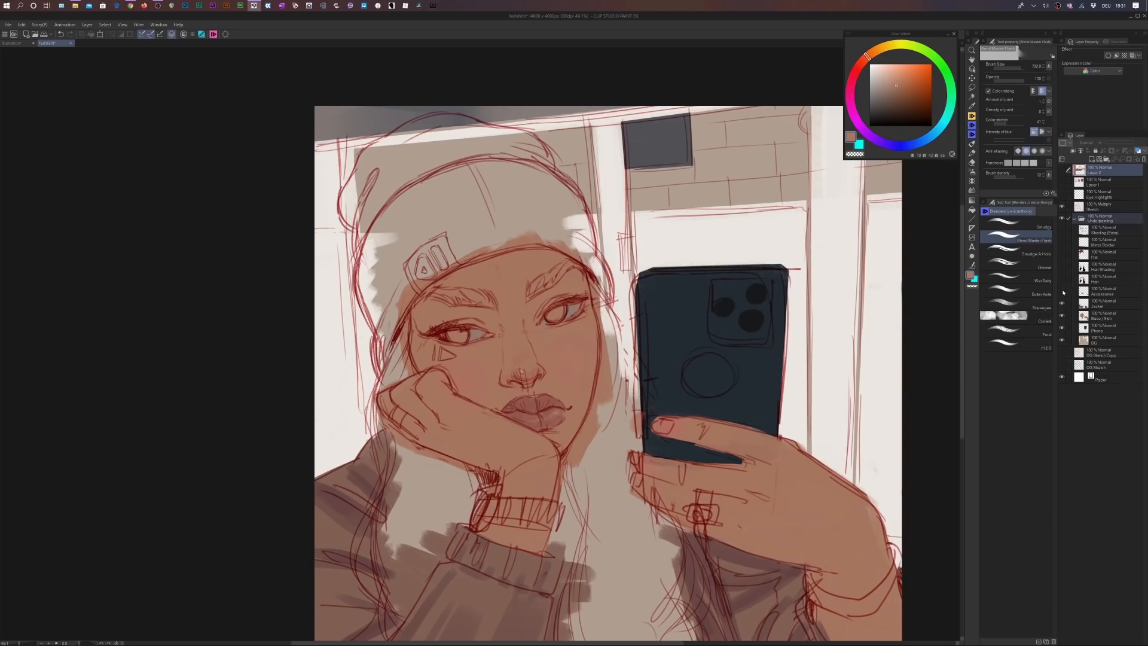
pyautogui.click(1062, 291)
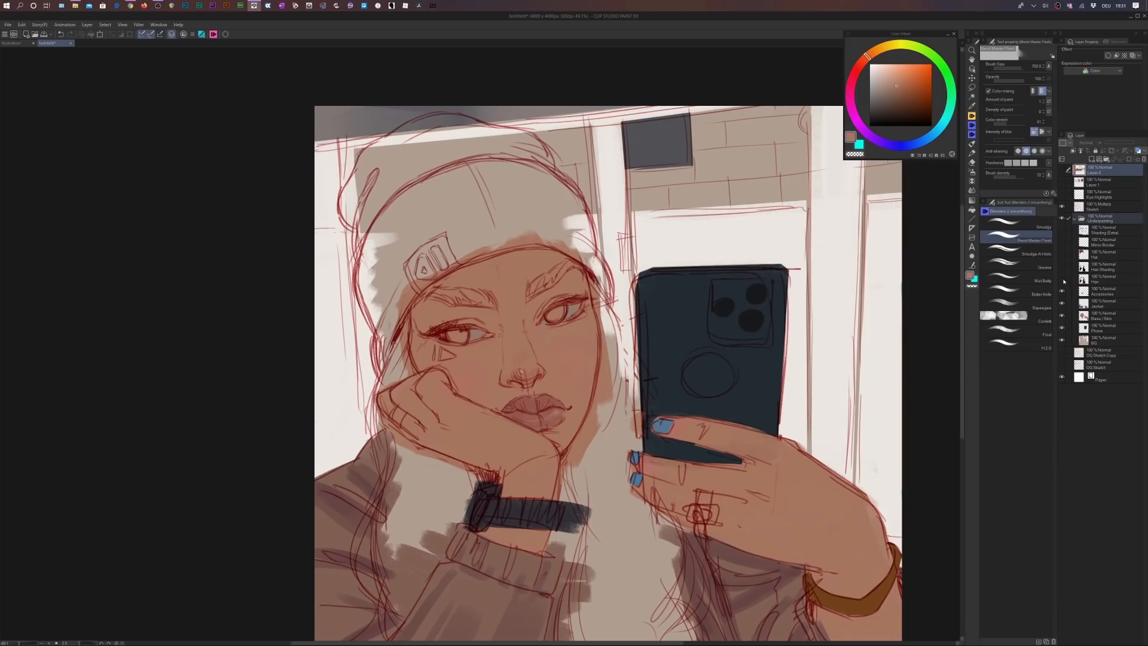
pyautogui.click(1063, 279)
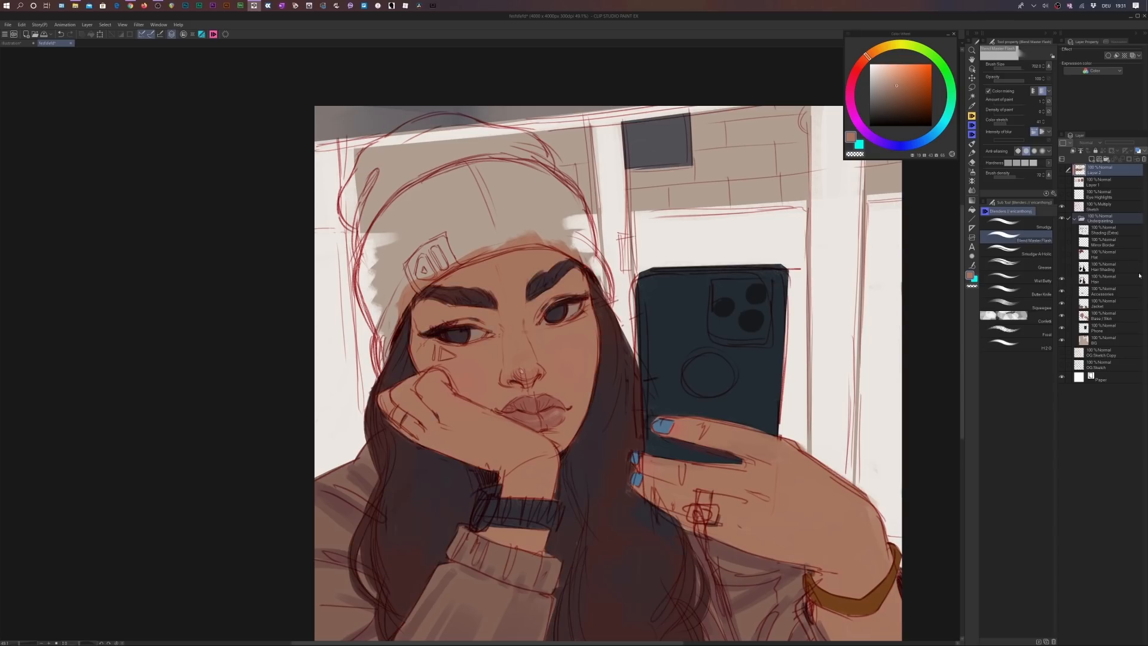
pyautogui.click(1063, 255)
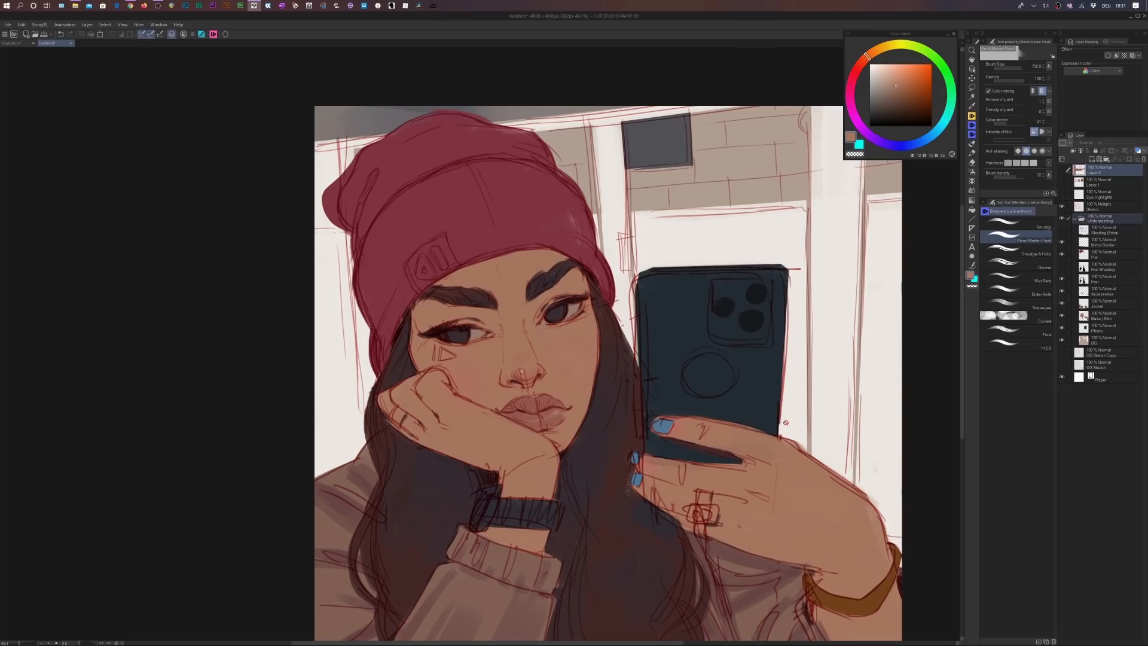
pyautogui.moveTo(786, 423); pyautogui.dragTo(753, 354)
pyautogui.scroll(-2, 754, 354)
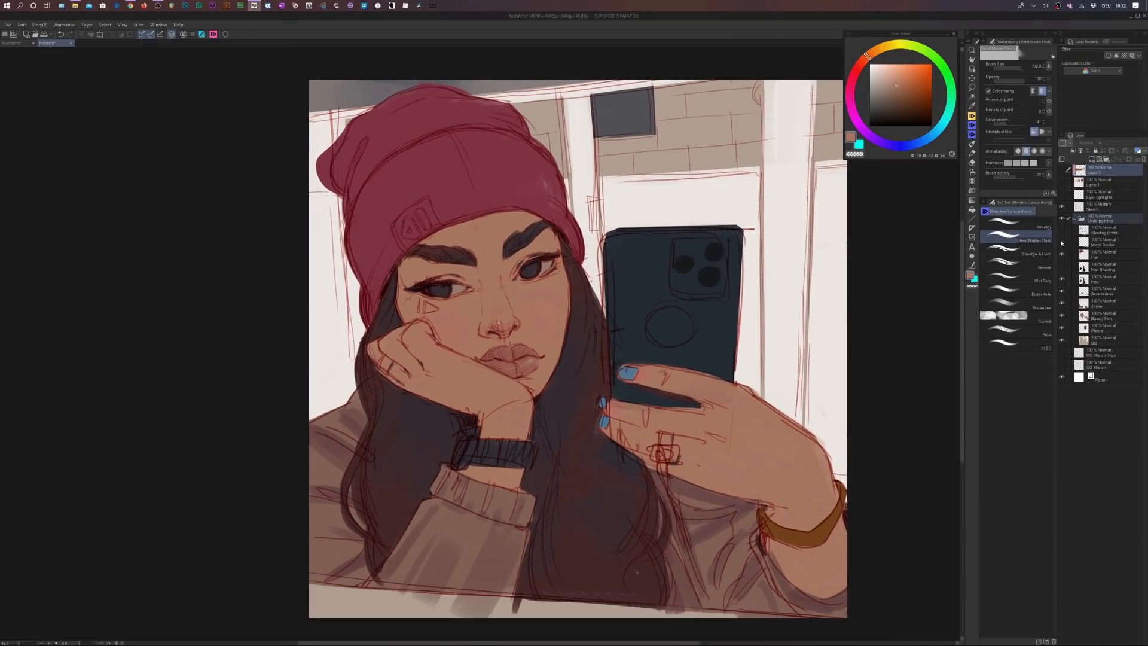
pyautogui.moveTo(835, 280); pyautogui.dragTo(829, 303)
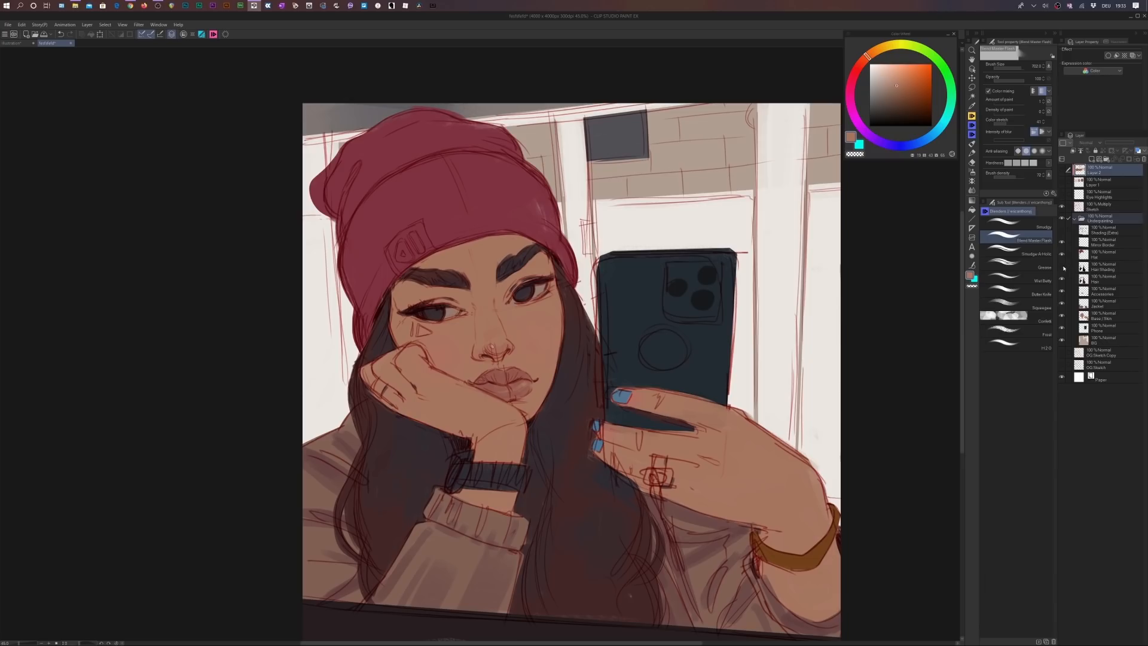
# Show the Hair Shading layer, switching its visibility repeatedly to compare the hair with and without shading.
pyautogui.click(1062, 267)
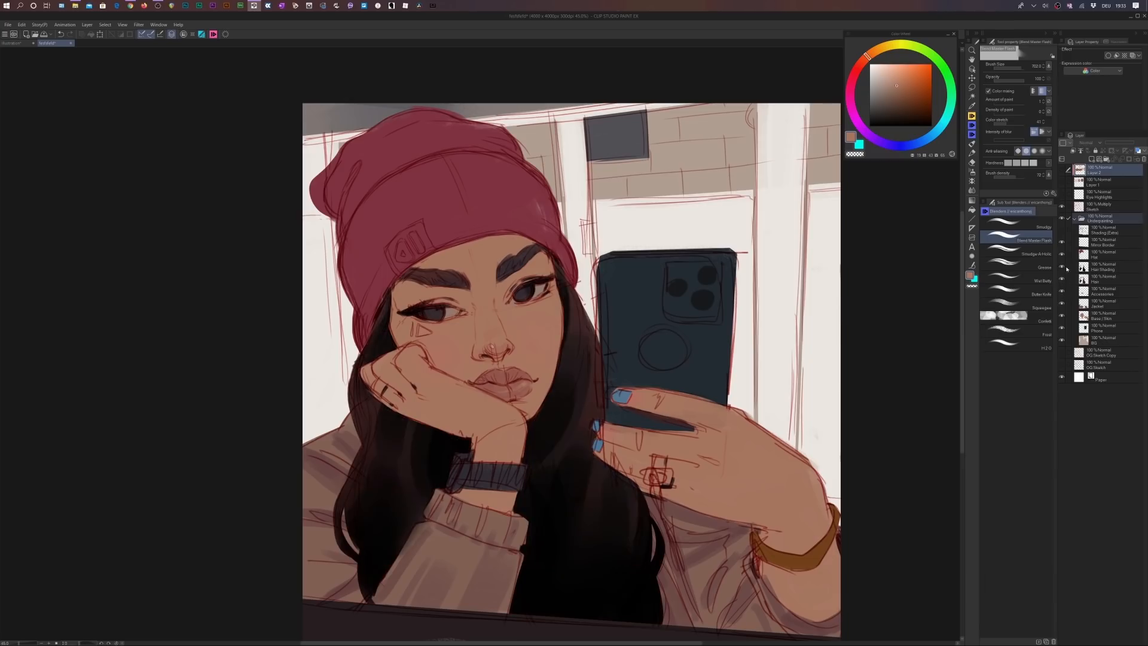
pyautogui.click(1062, 267)
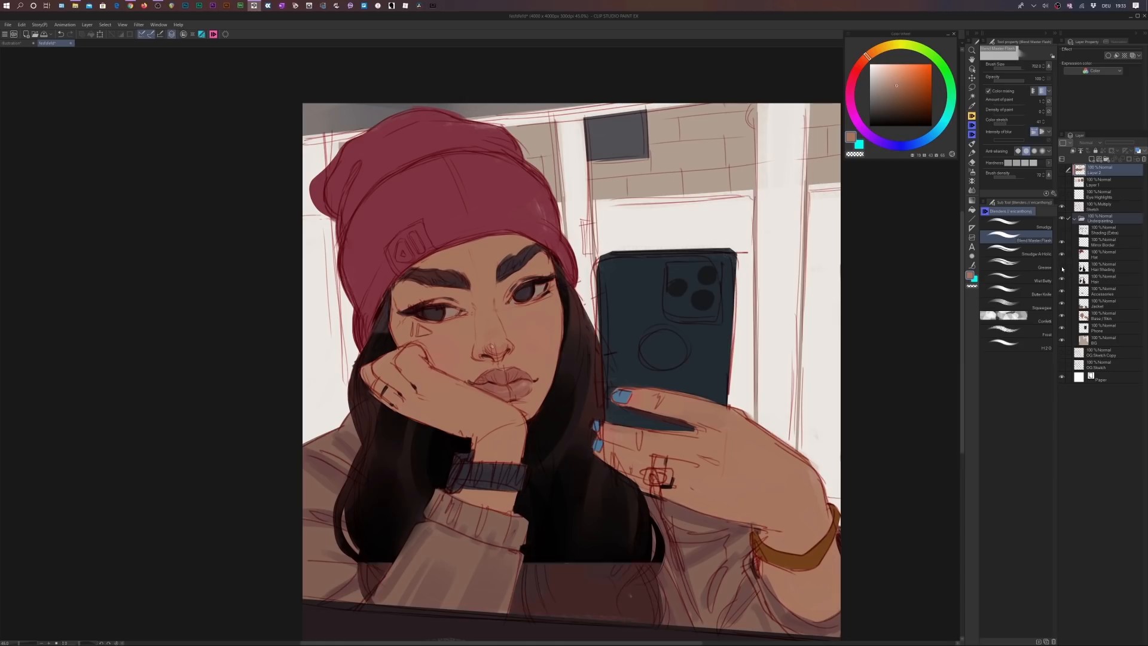
pyautogui.click(1062, 268)
pyautogui.click(1062, 267)
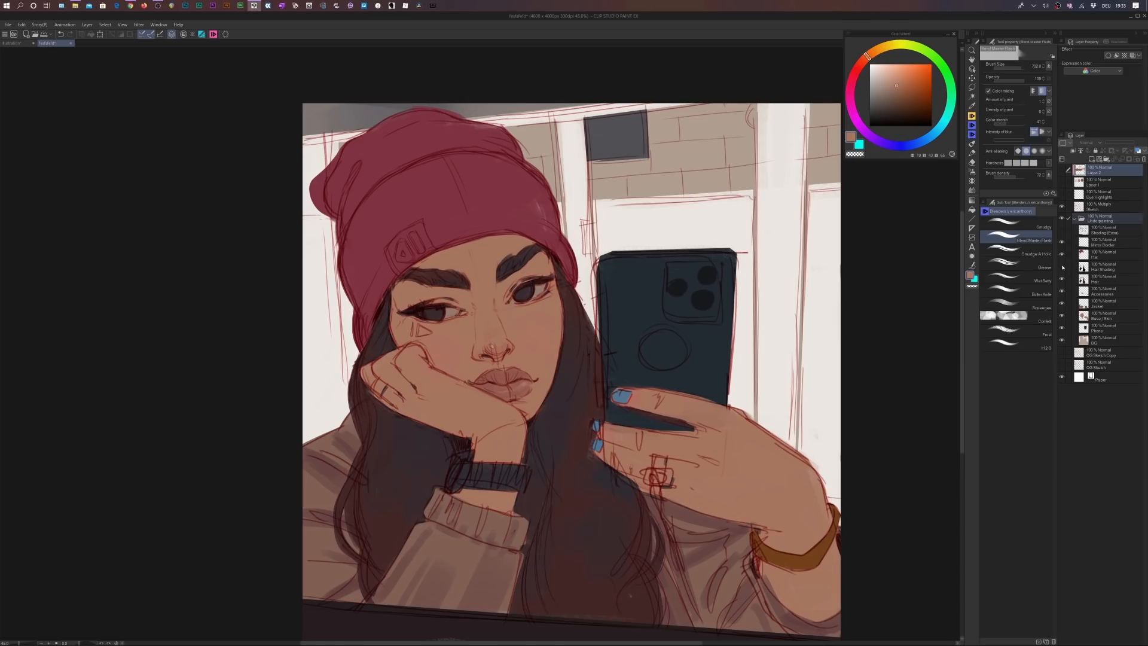
pyautogui.click(1062, 267)
pyautogui.click(1062, 267)
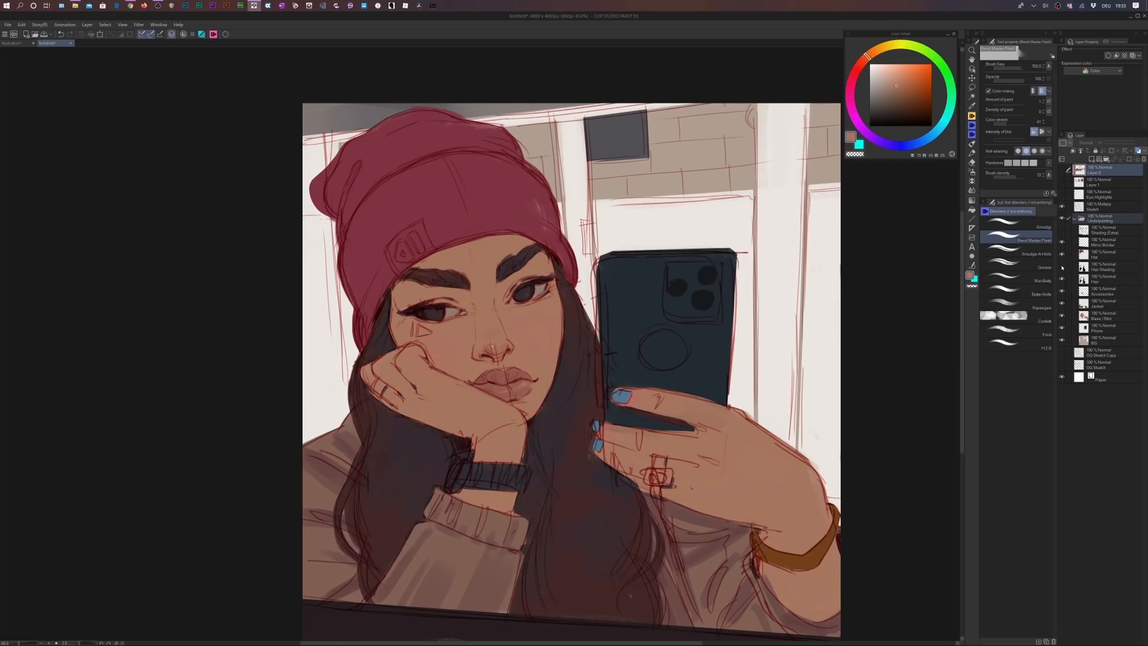
pyautogui.click(1062, 268)
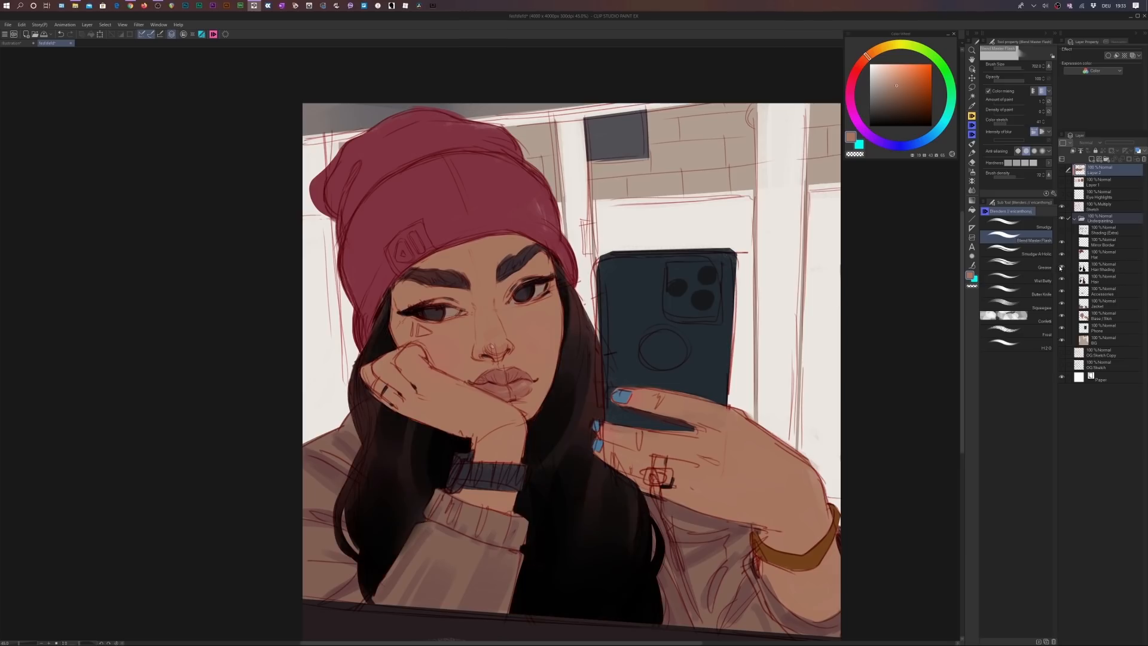
pyautogui.click(1062, 267)
pyautogui.click(1062, 267)
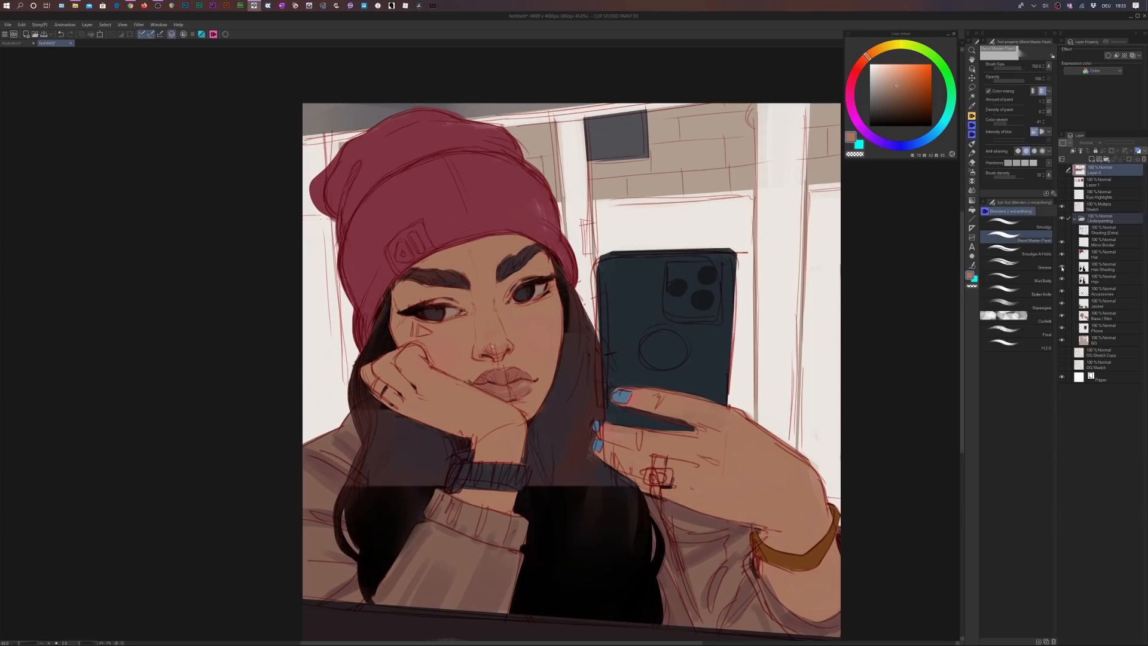
pyautogui.click(1062, 269)
pyautogui.click(1063, 268)
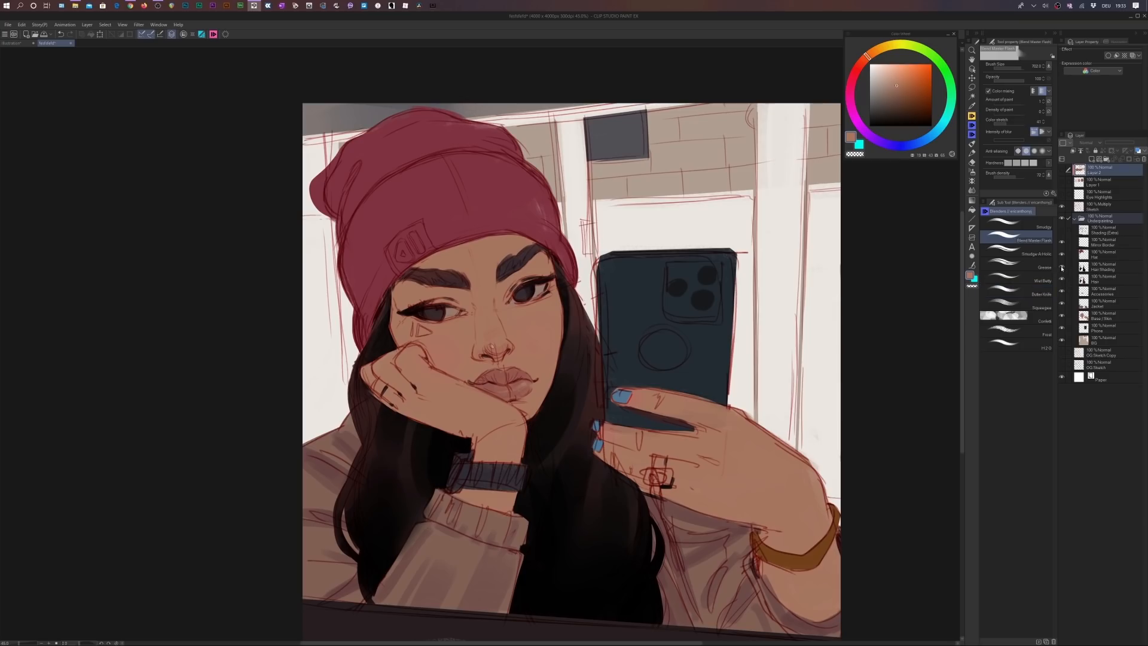
pyautogui.click(1062, 268)
pyautogui.click(1062, 268)
pyautogui.click(1063, 268)
pyautogui.click(1063, 269)
pyautogui.click(1063, 269)
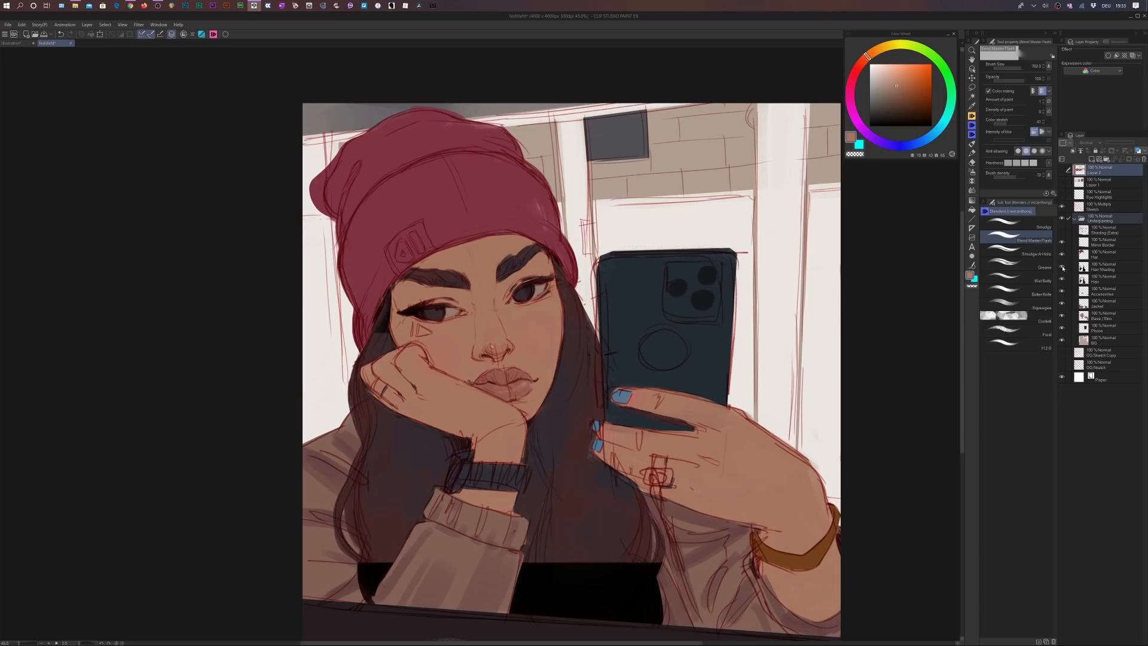
pyautogui.click(1063, 268)
pyautogui.click(1063, 268)
pyautogui.click(1063, 268)
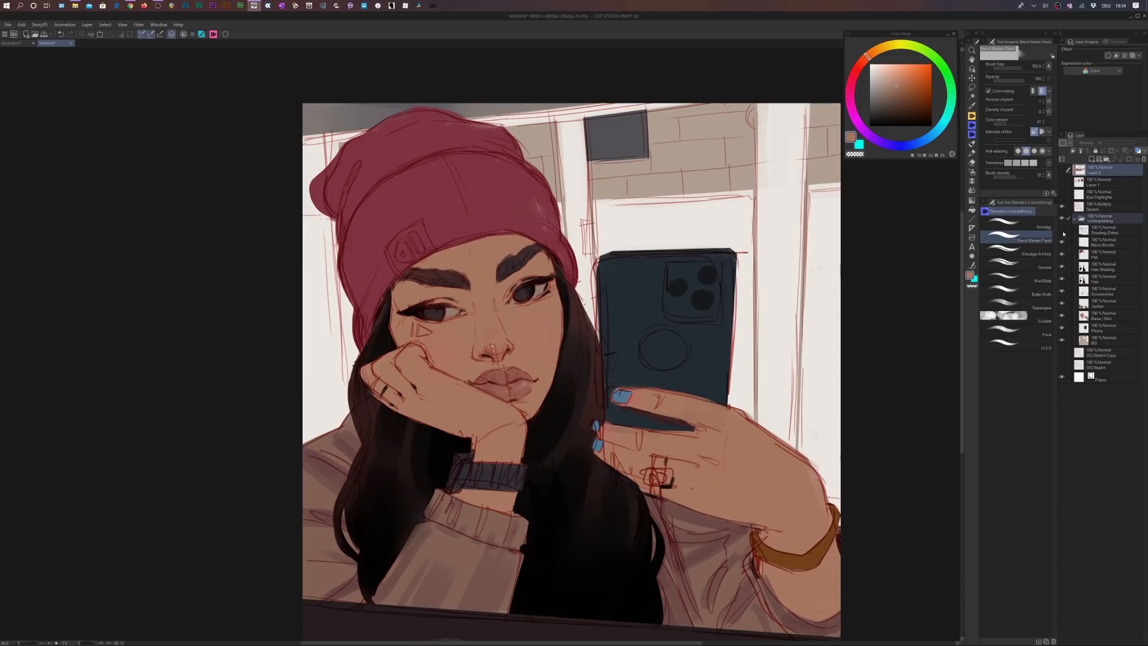
# Show the Shading (Extra) layer, switching its visibility repeatedly to compare the hat logo, lips, jewelry and phone with and without it.
pyautogui.click(1063, 230)
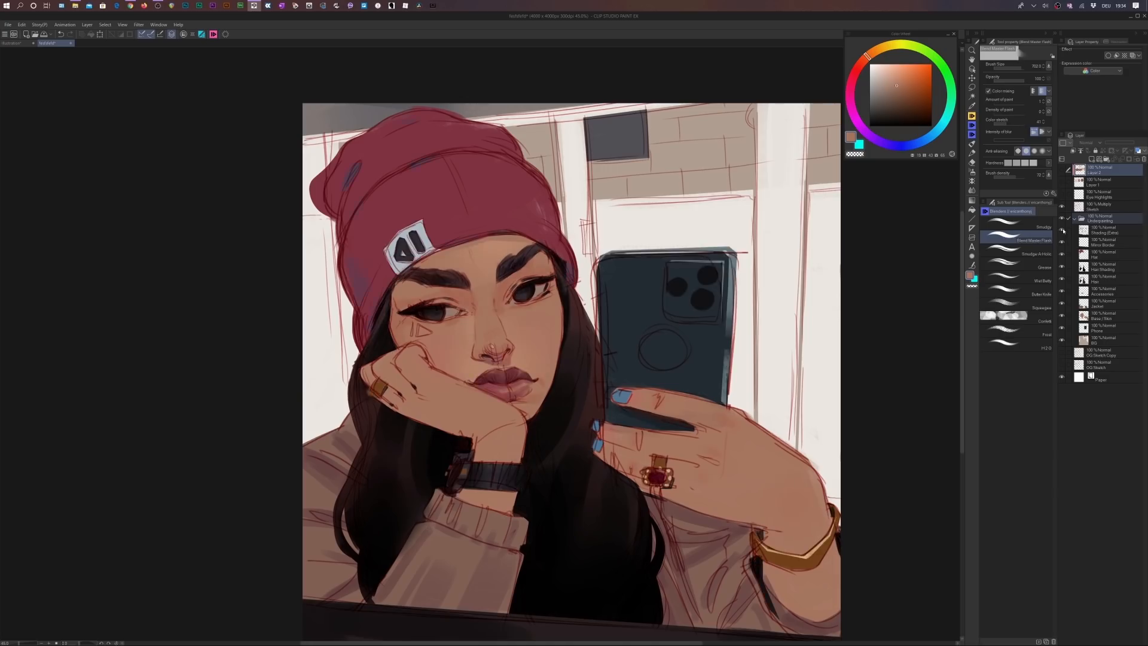
pyautogui.click(1063, 230)
pyautogui.click(1063, 231)
pyautogui.click(1062, 231)
pyautogui.click(1063, 231)
pyautogui.click(1062, 231)
pyautogui.click(1063, 243)
pyautogui.click(1063, 242)
pyautogui.click(1062, 231)
pyautogui.click(1063, 231)
pyautogui.click(1062, 232)
pyautogui.click(1062, 232)
pyautogui.click(1063, 233)
pyautogui.click(1063, 234)
pyautogui.click(1063, 234)
pyautogui.click(1063, 234)
pyautogui.click(1063, 233)
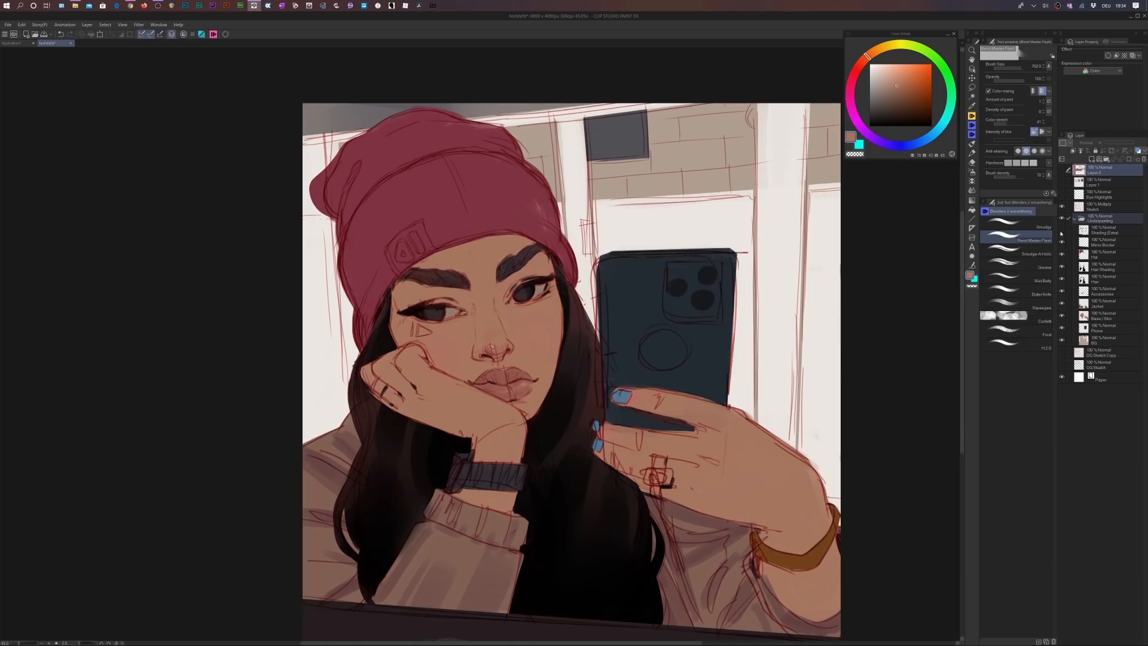
pyautogui.click(1062, 234)
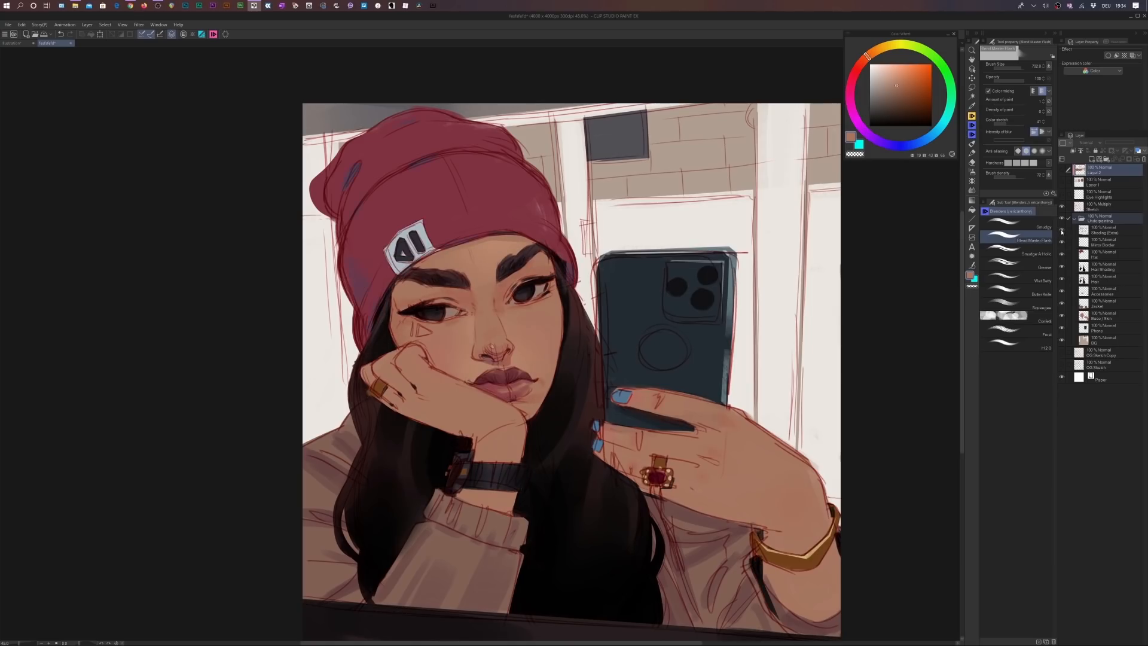
pyautogui.click(1063, 232)
pyautogui.click(1063, 232)
pyautogui.click(1062, 232)
pyautogui.click(1062, 232)
pyautogui.click(1062, 232)
pyautogui.click(1063, 232)
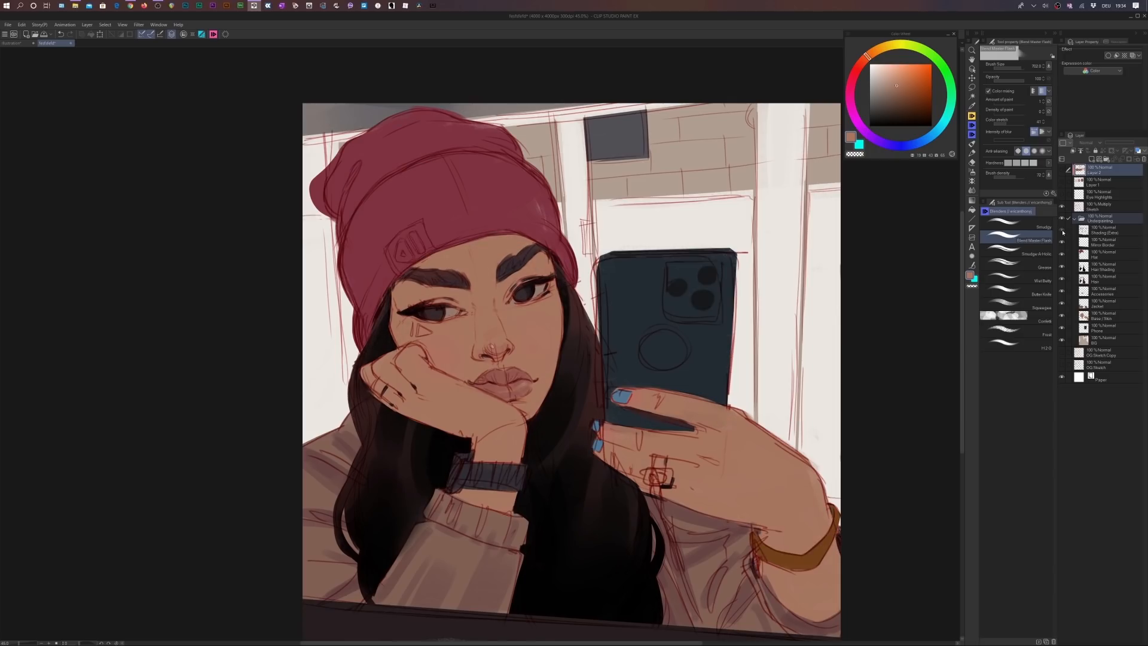
pyautogui.click(1063, 232)
pyautogui.click(1063, 232)
pyautogui.click(1063, 232)
pyautogui.click(1062, 232)
pyautogui.click(1062, 232)
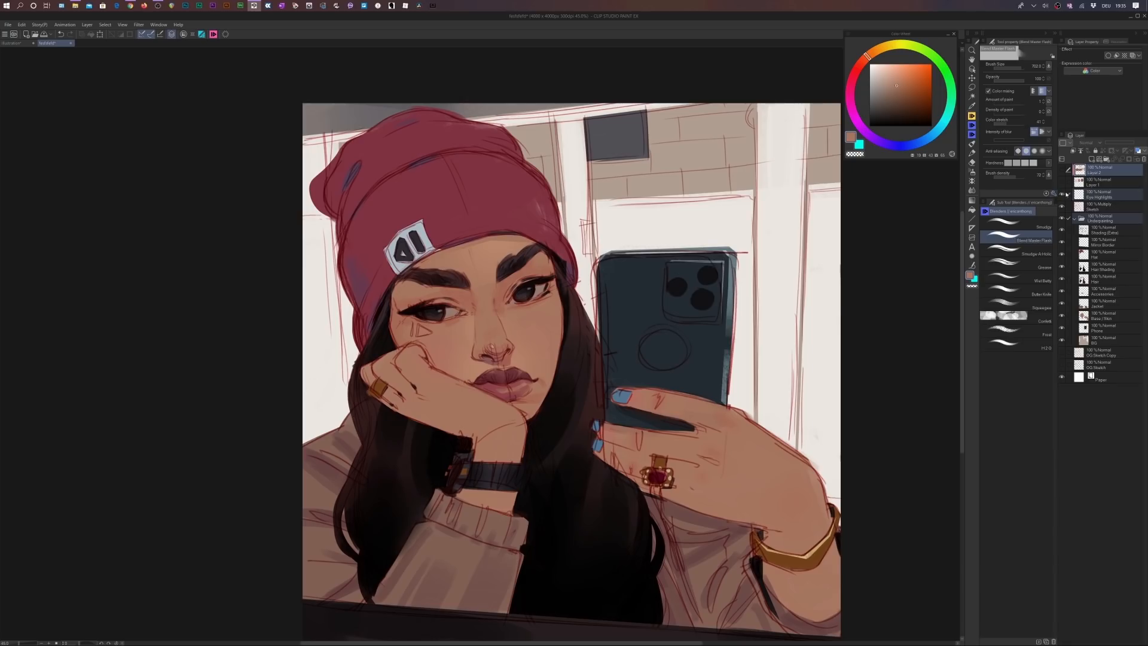
# Hide the Underpainting folder to view the sketch alone, and show the folder again.
pyautogui.click(1063, 219)
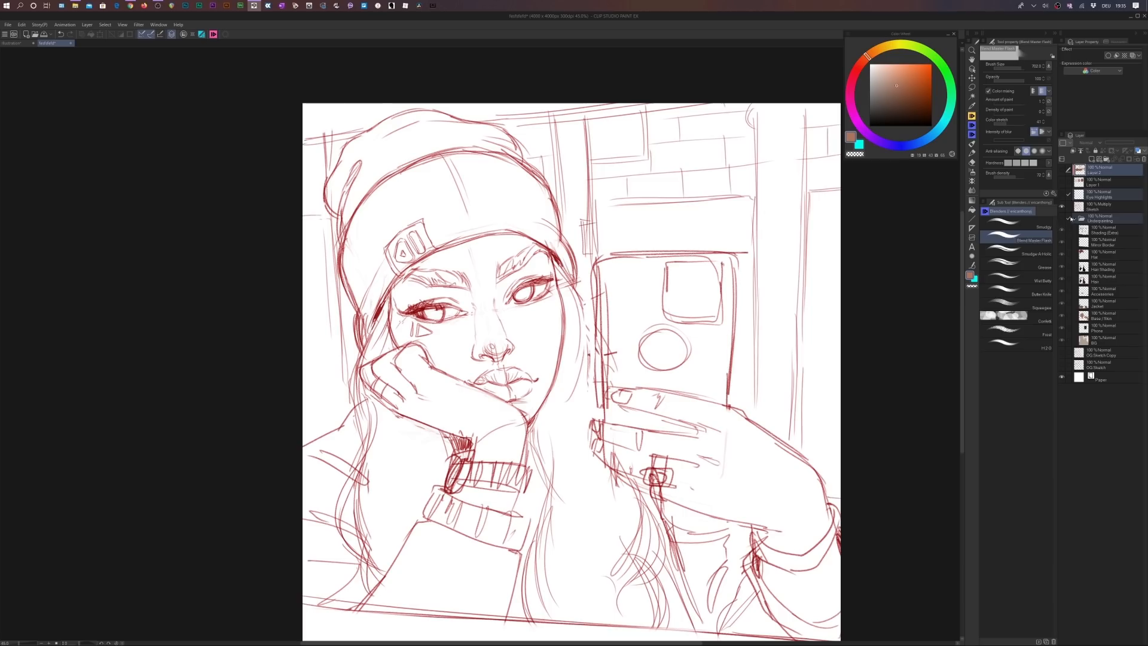
pyautogui.click(1062, 219)
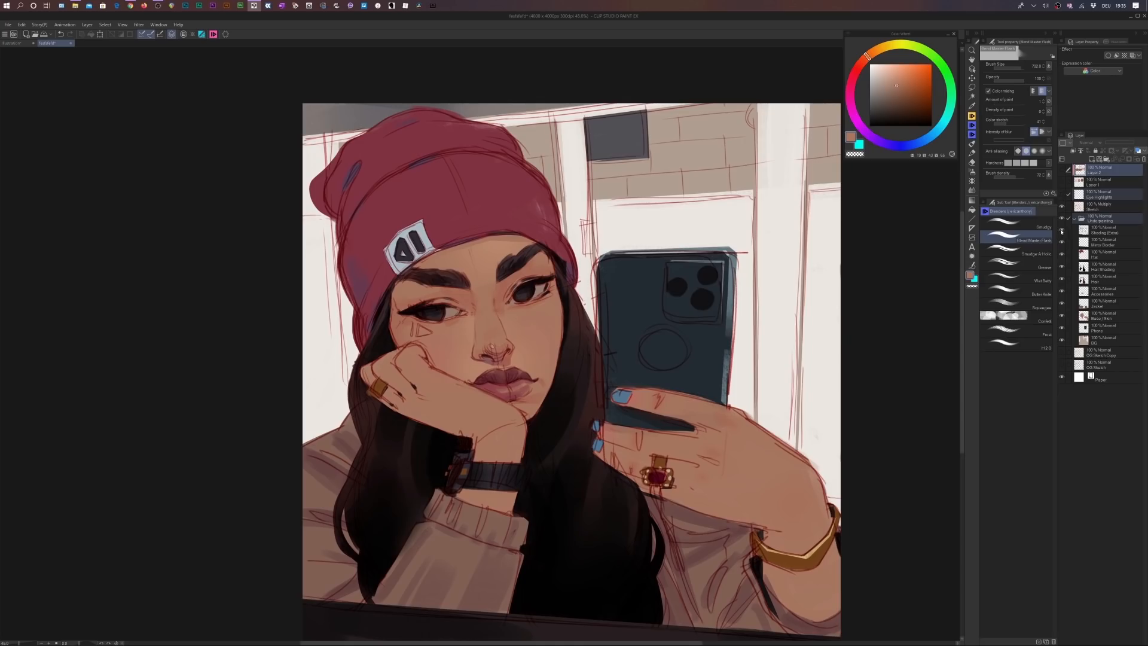
# Hide all Underpainting layers above BG, reveal them again one by one from skin to Shading (Extra), and show Eye Highlights.
pyautogui.moveTo(1061, 232); pyautogui.dragTo(1064, 331)
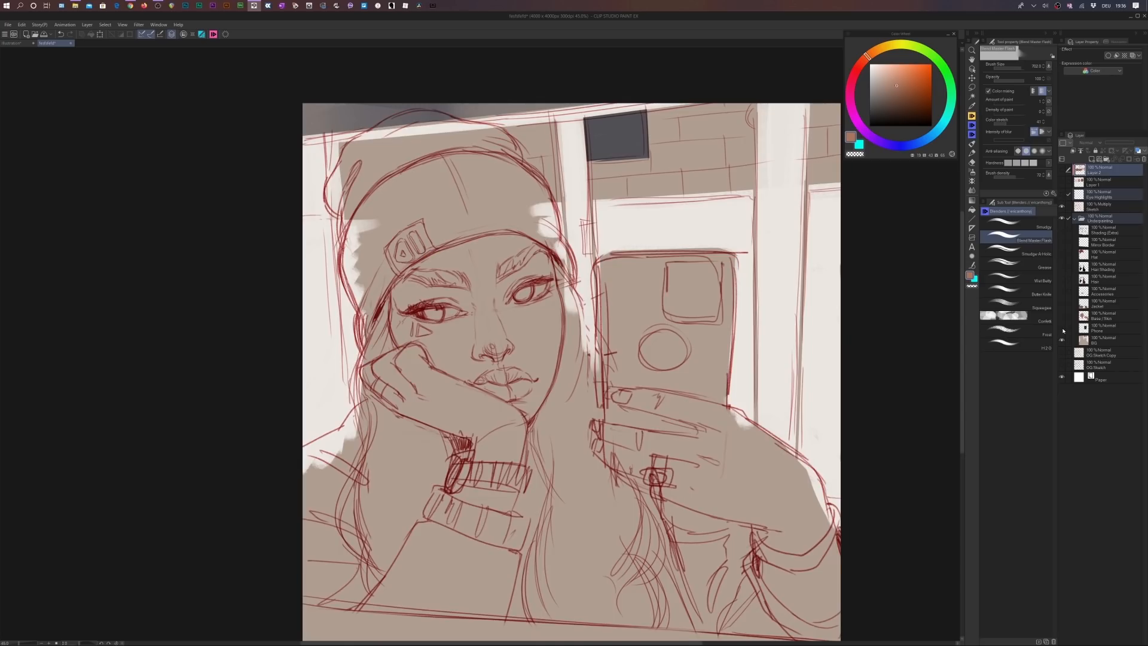
pyautogui.click(1061, 315)
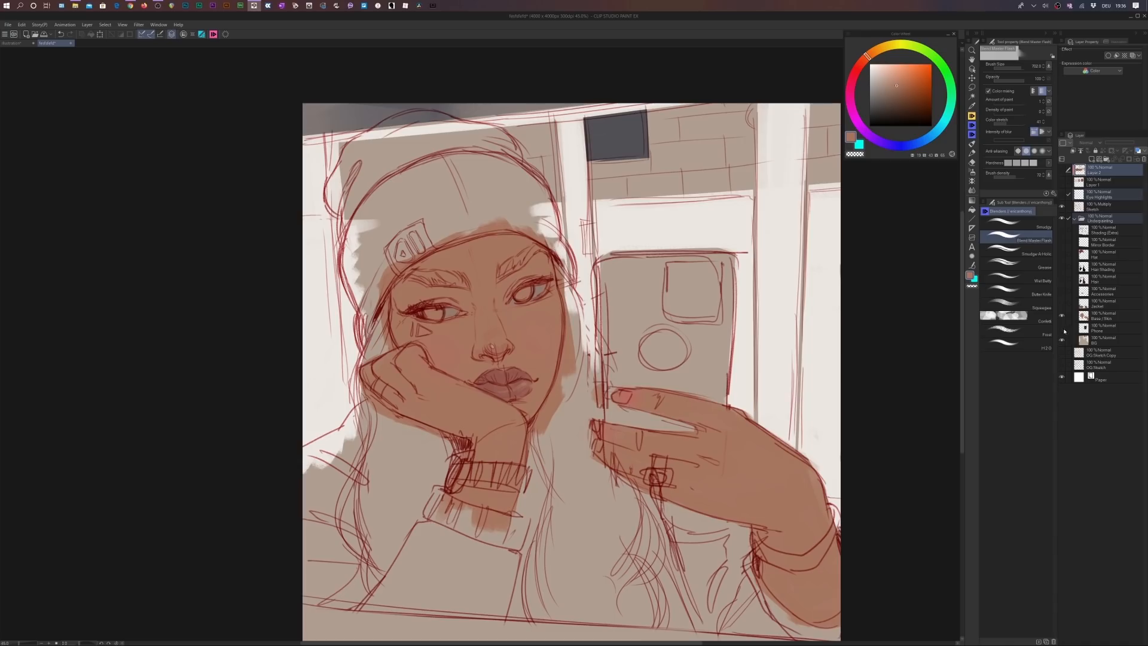
pyautogui.click(1062, 328)
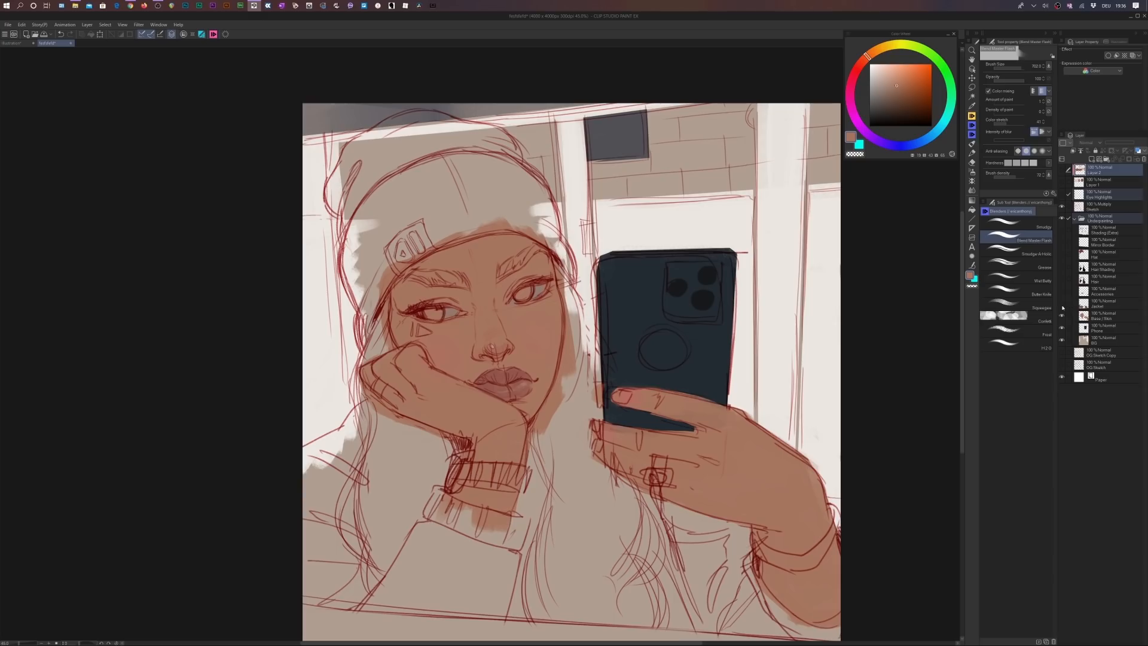
pyautogui.click(1063, 303)
pyautogui.click(1062, 291)
pyautogui.click(1063, 279)
pyautogui.click(1062, 267)
pyautogui.click(1062, 254)
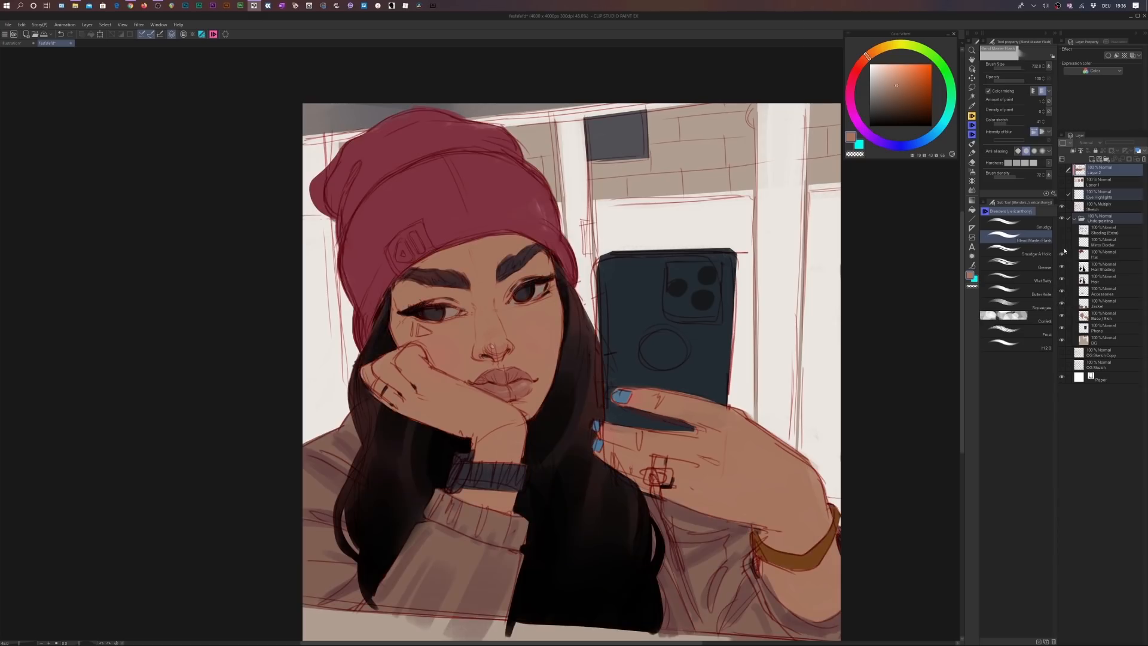
pyautogui.click(1062, 242)
pyautogui.click(1062, 230)
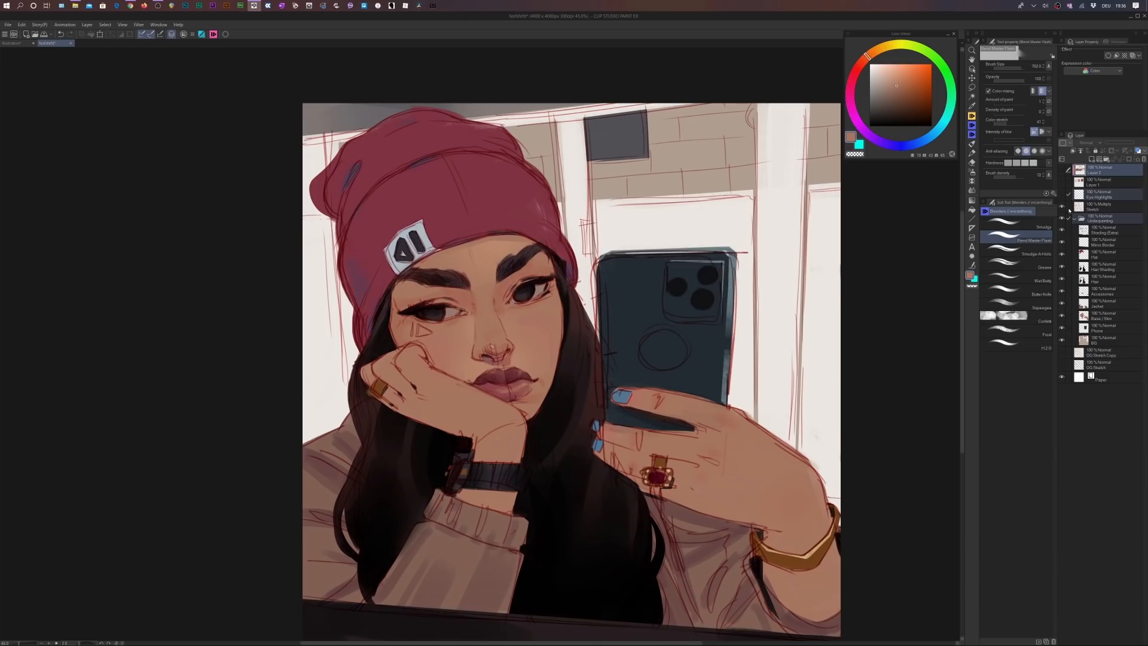
pyautogui.click(1062, 194)
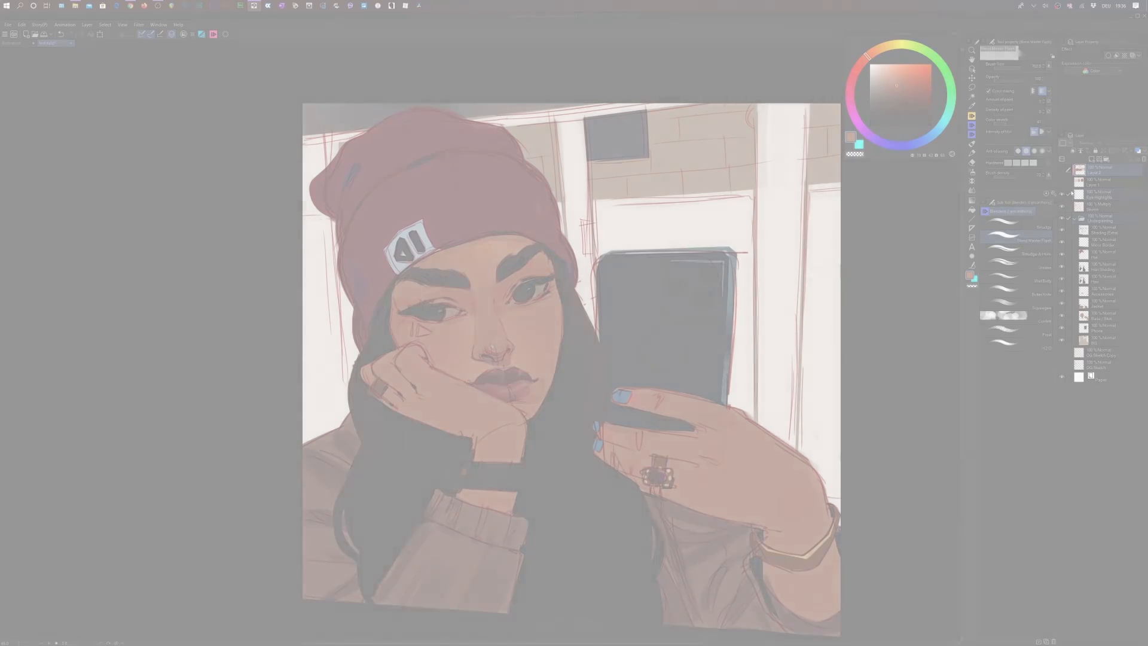